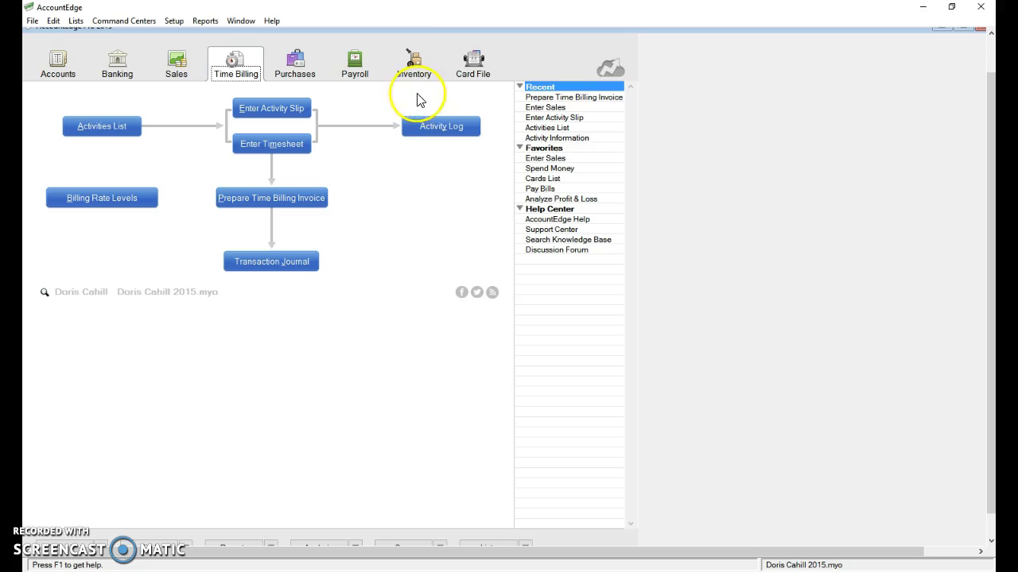
Show the customer cards list filtered by the search text 'mar'
click(470, 79)
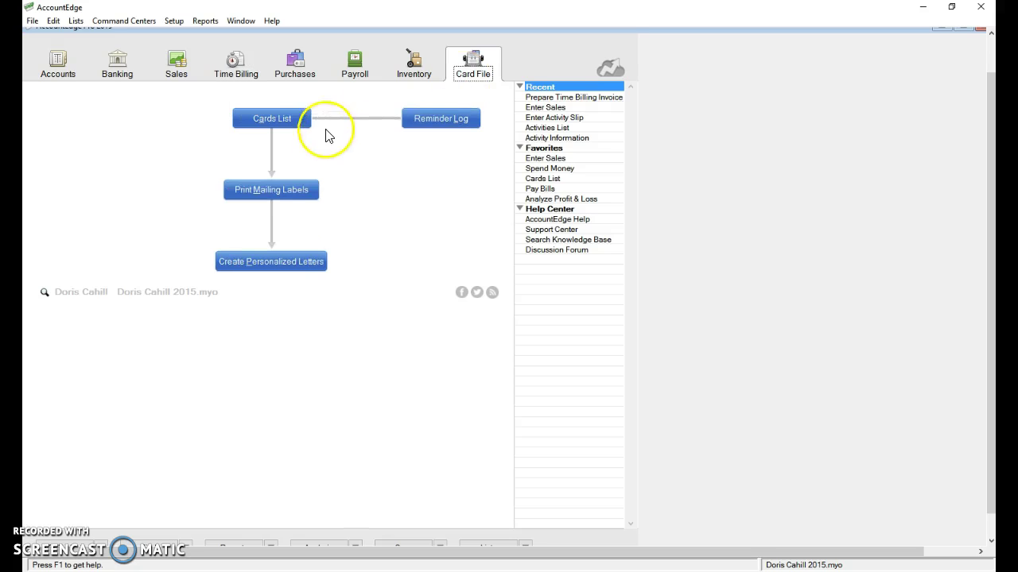
click(295, 123)
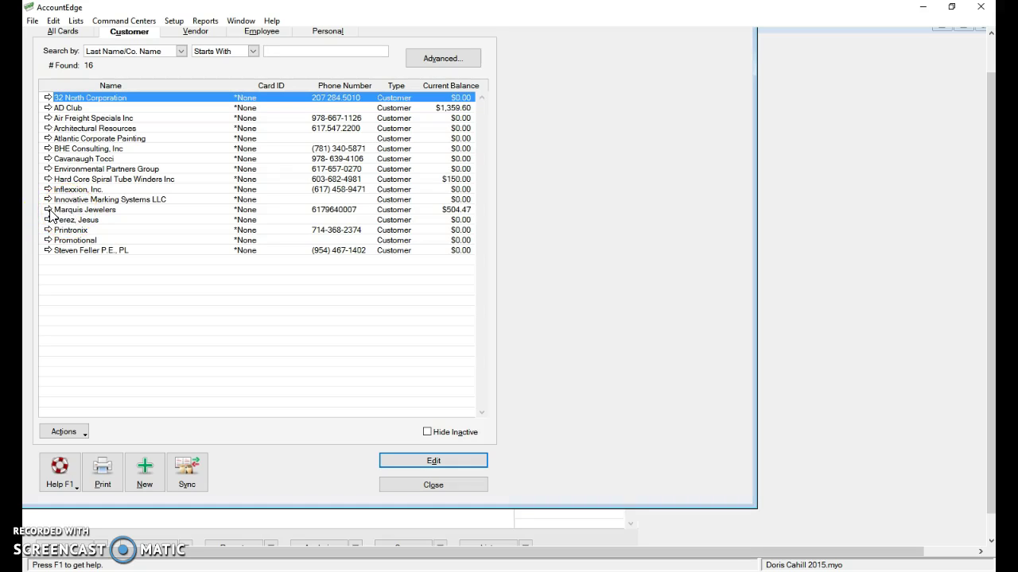
click(286, 51)
text(mar)
key(Tab)
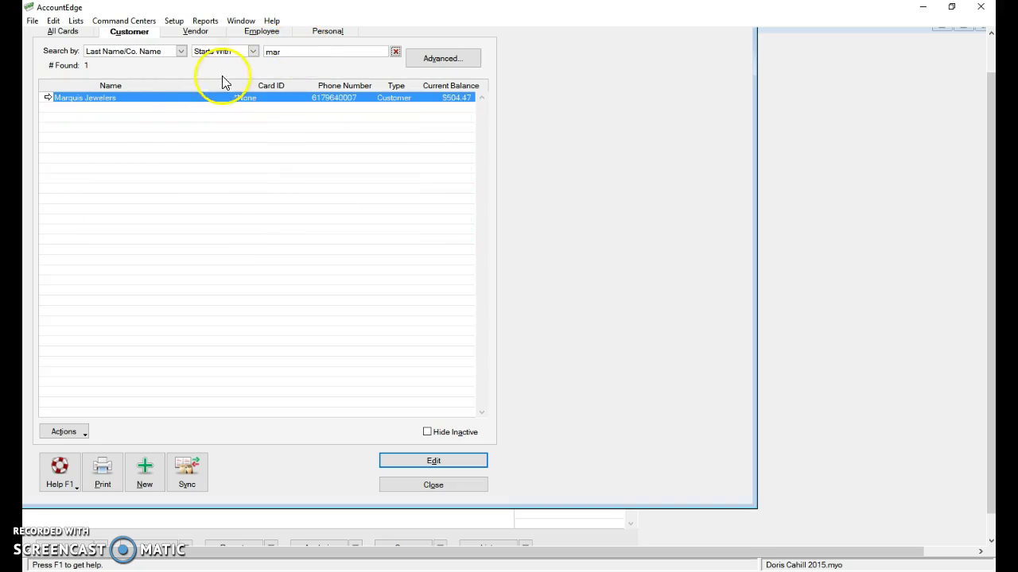
Check the search match and field options, then open the Marquis Jewelers card
click(252, 51)
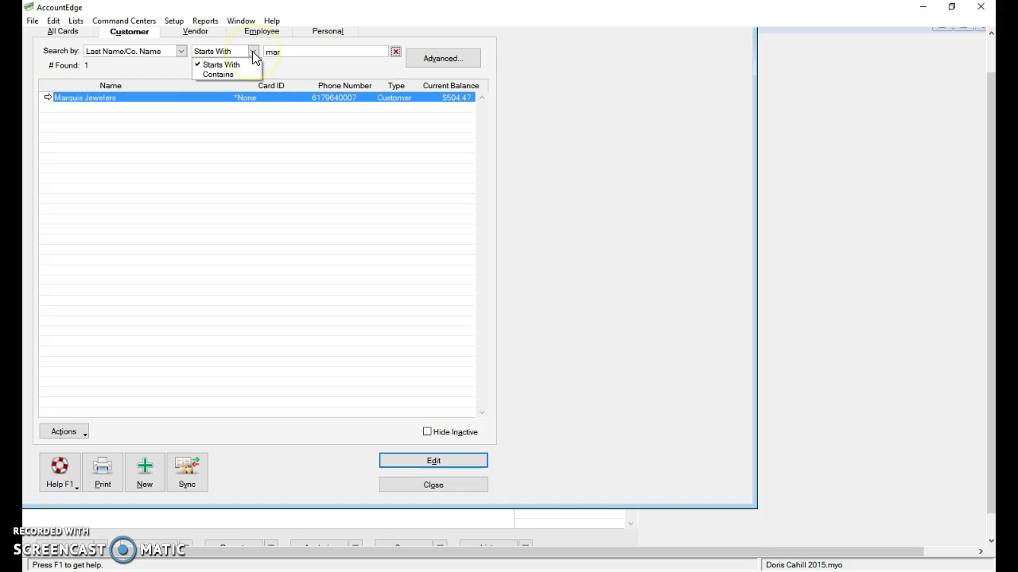
click(182, 50)
click(181, 50)
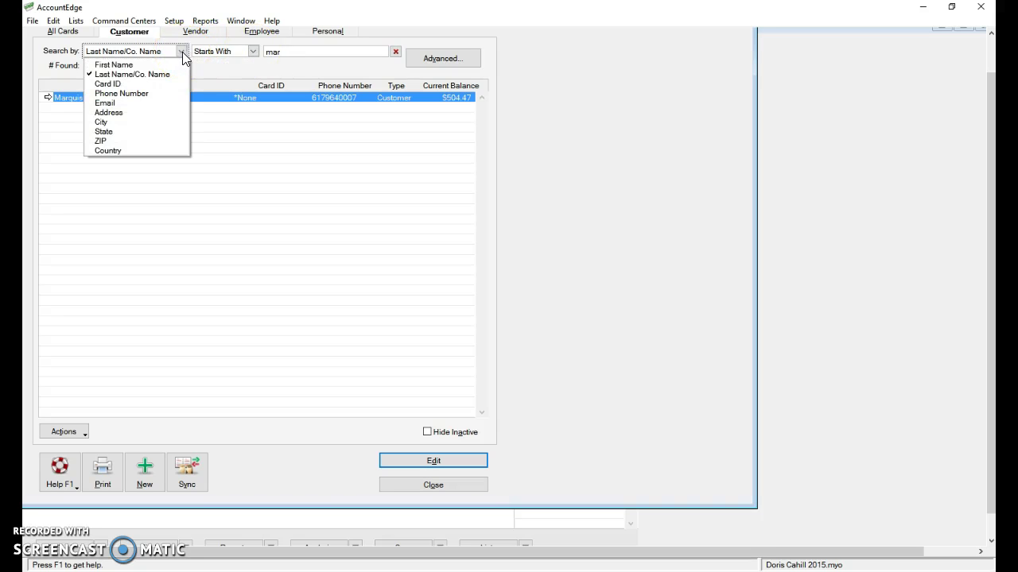
click(235, 70)
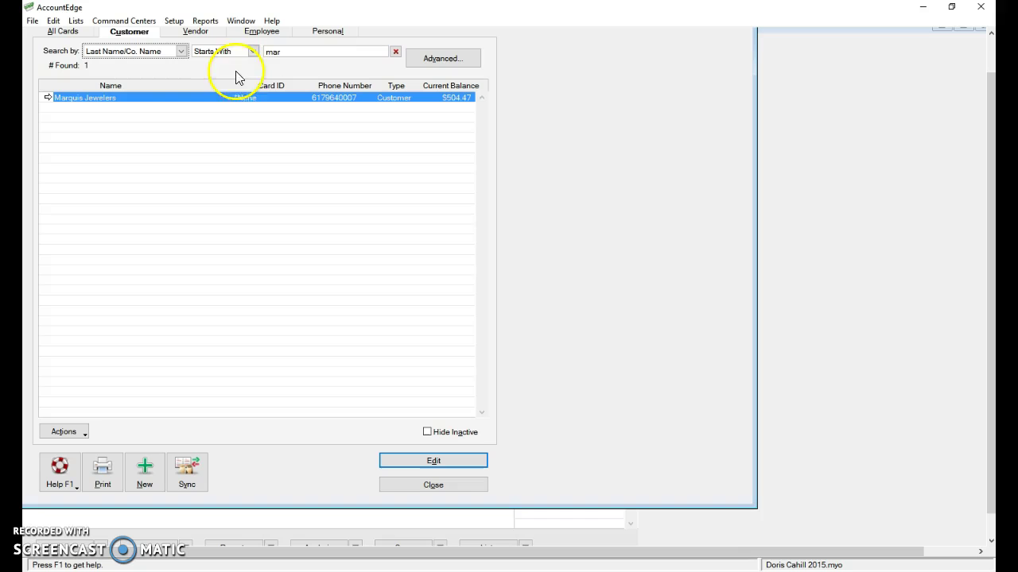
click(48, 98)
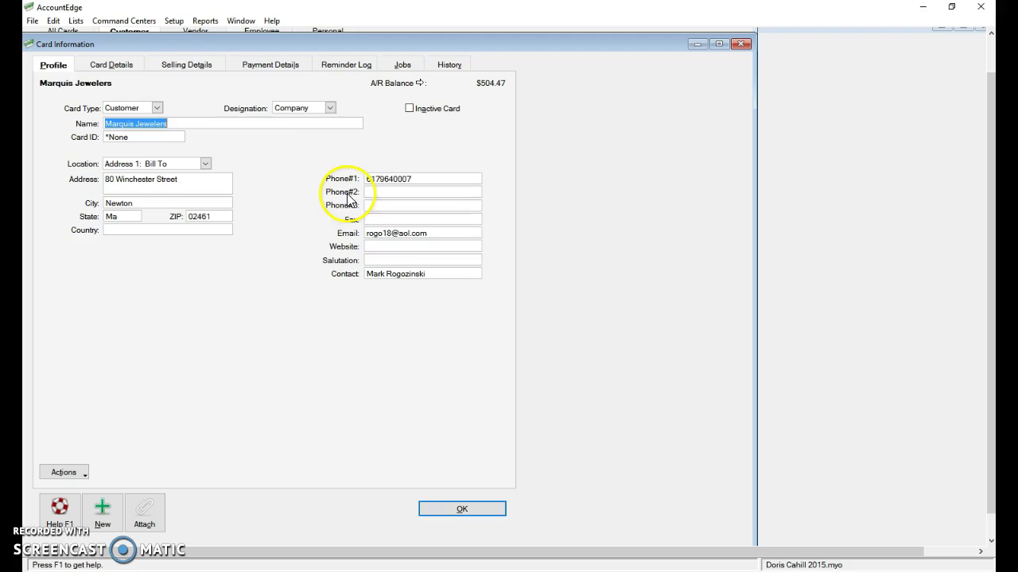
Confirm Marquis Jewelers' selling details keep the $150.00 Customer Billing Rate
click(192, 69)
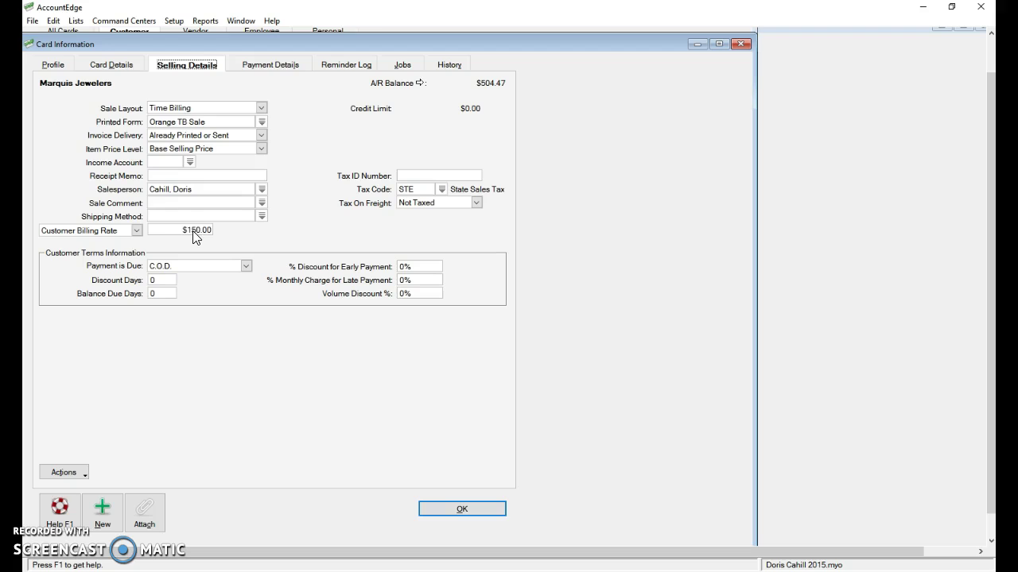
click(137, 231)
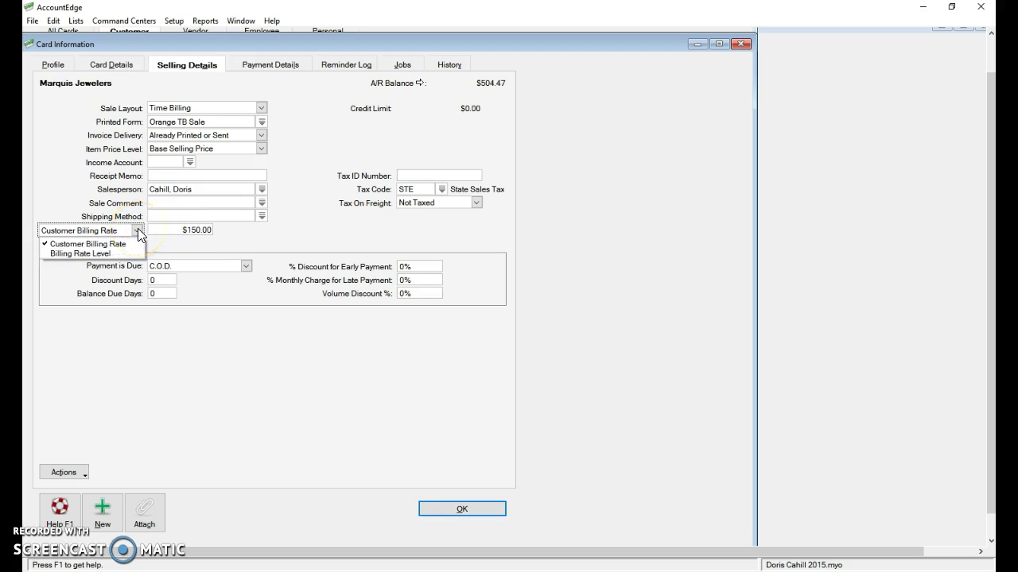
click(128, 245)
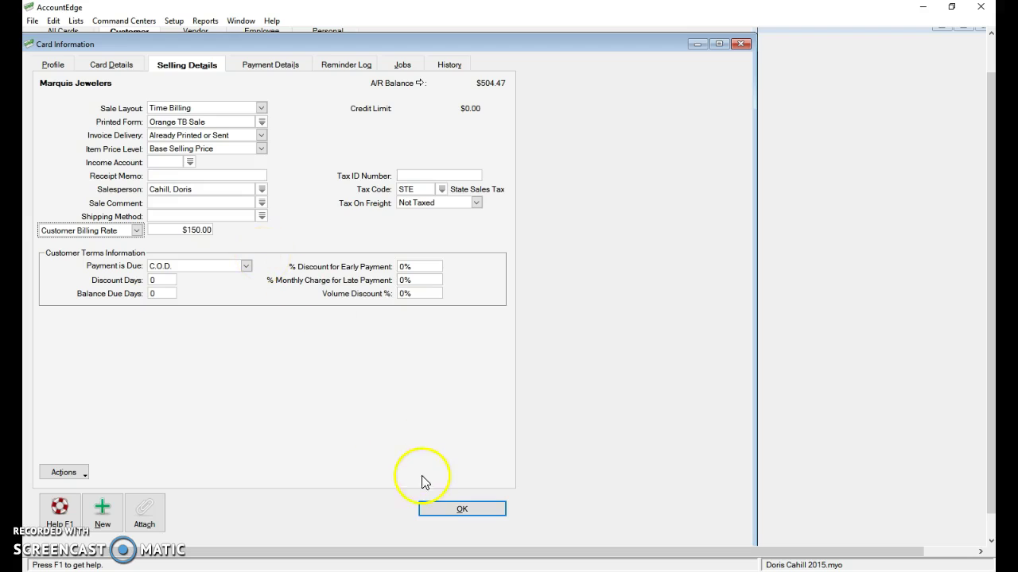
Close the Marquis Jewelers card and cards list, and bring up the Activities list
click(434, 509)
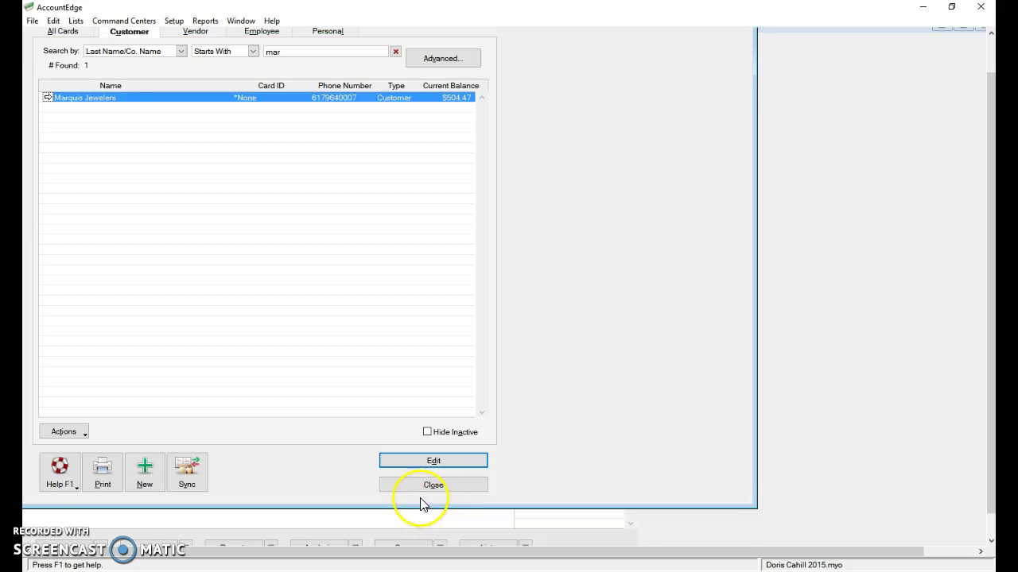
click(417, 487)
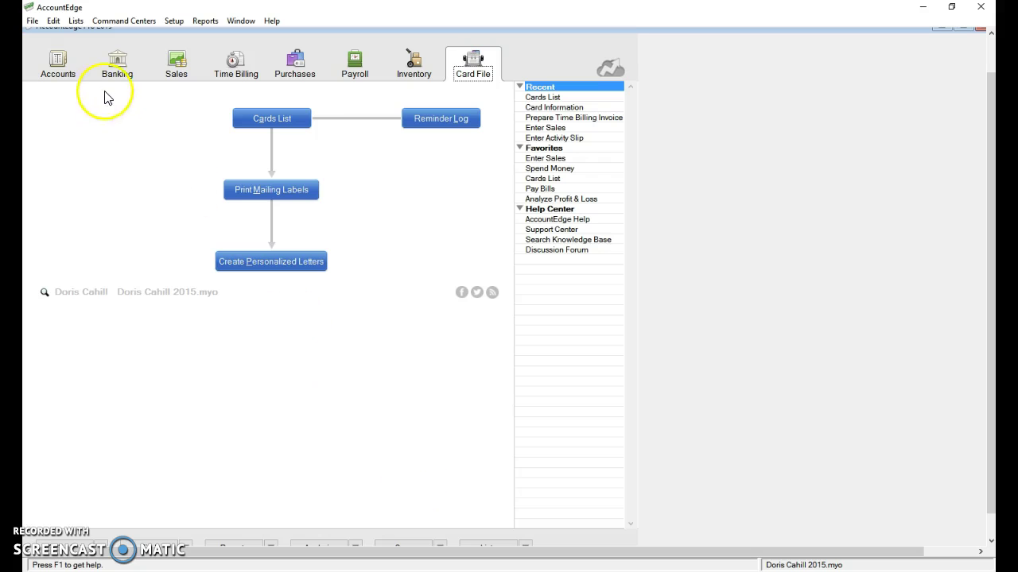
click(76, 21)
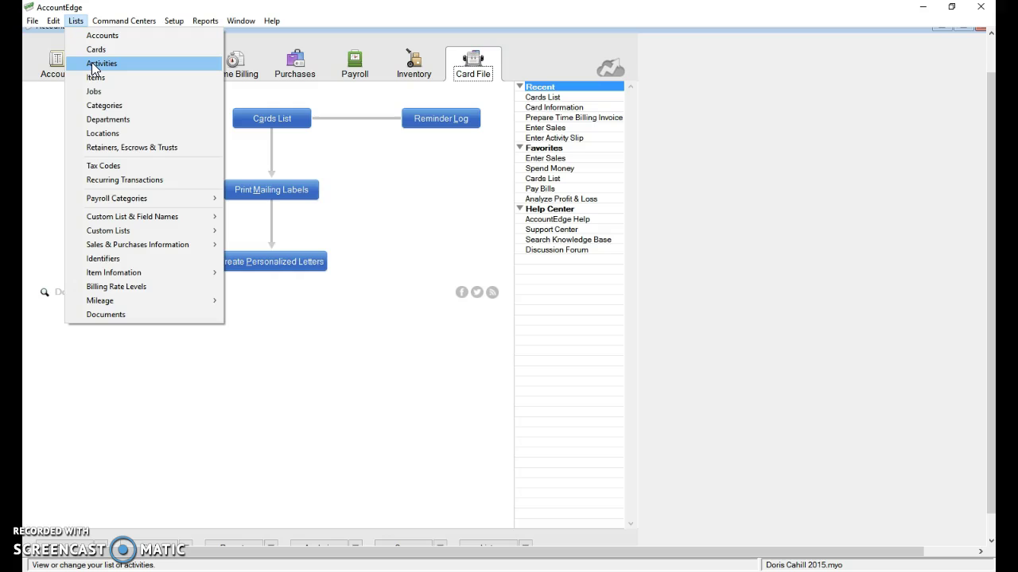
click(93, 68)
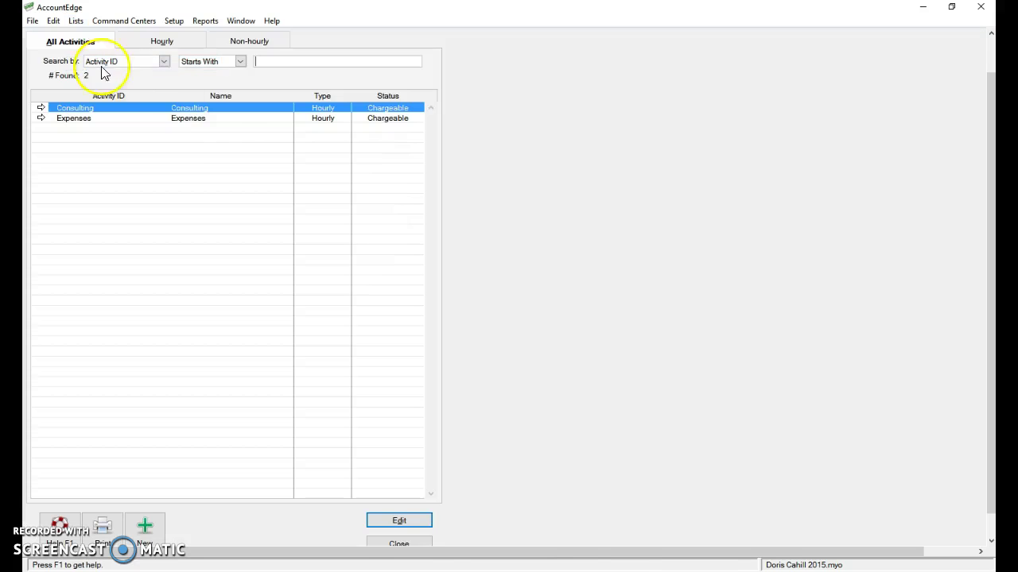
Review the Consulting activity's customer-rate and $200.00 default settings, then close the list
click(41, 109)
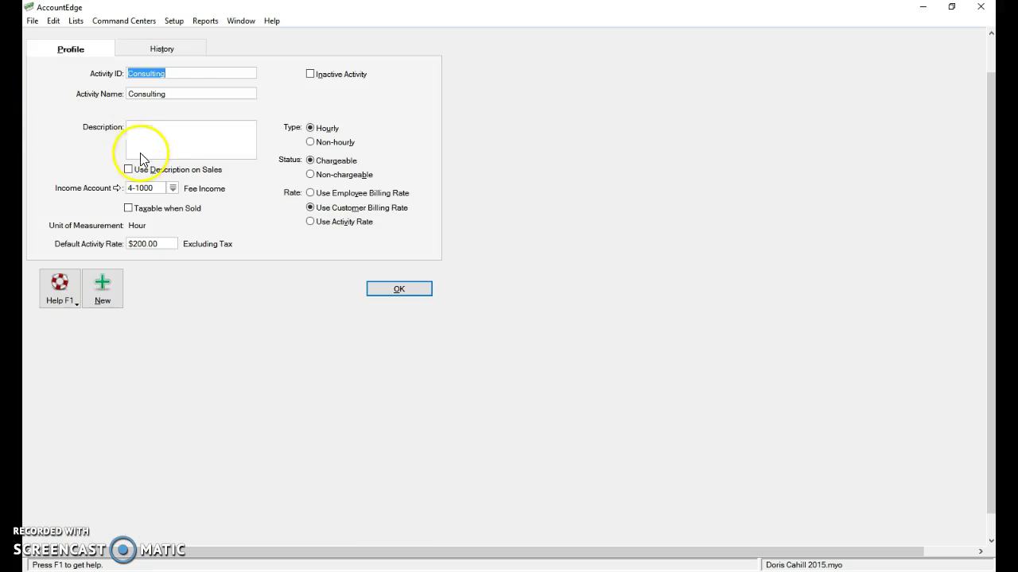
click(172, 95)
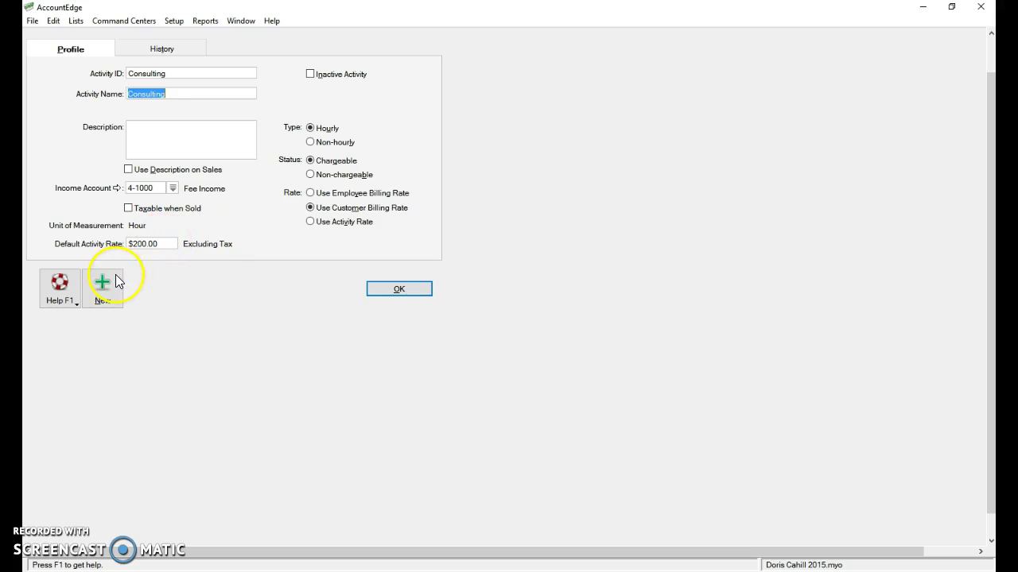
click(384, 291)
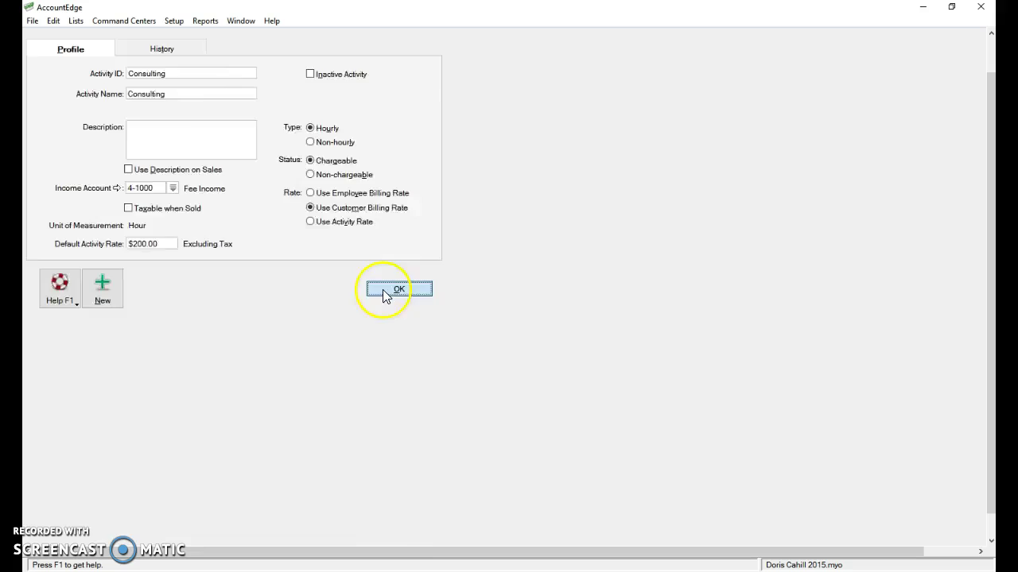
click(400, 543)
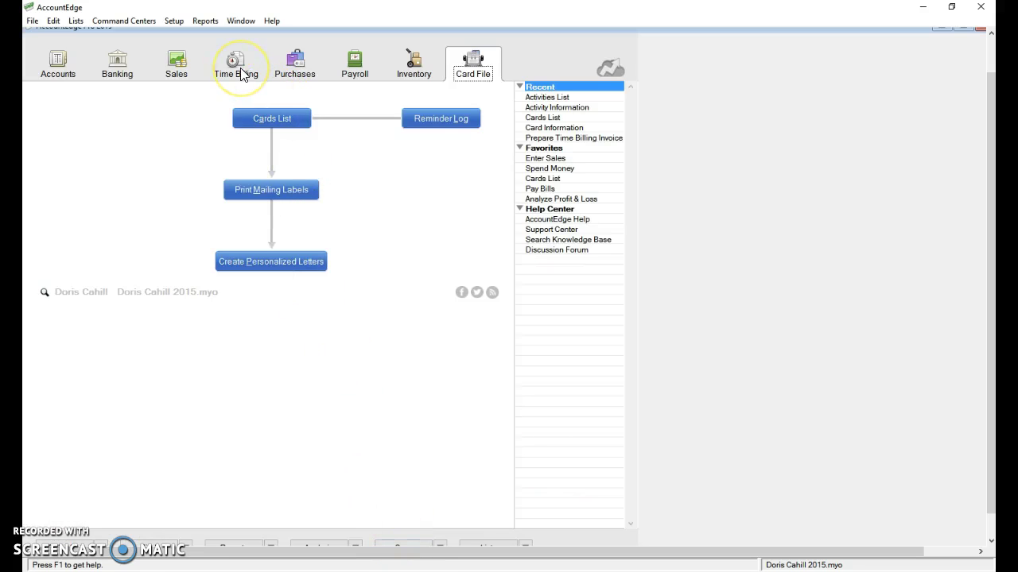
Start a new activity slip with the autocompleted employee and customer Marquis Jewelers
click(241, 74)
click(256, 109)
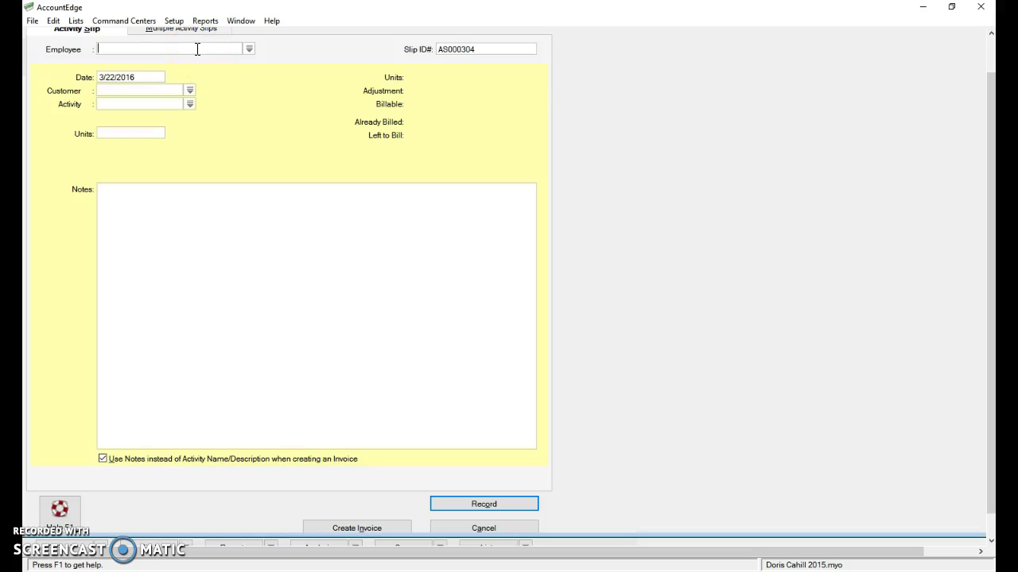
key(Tab)
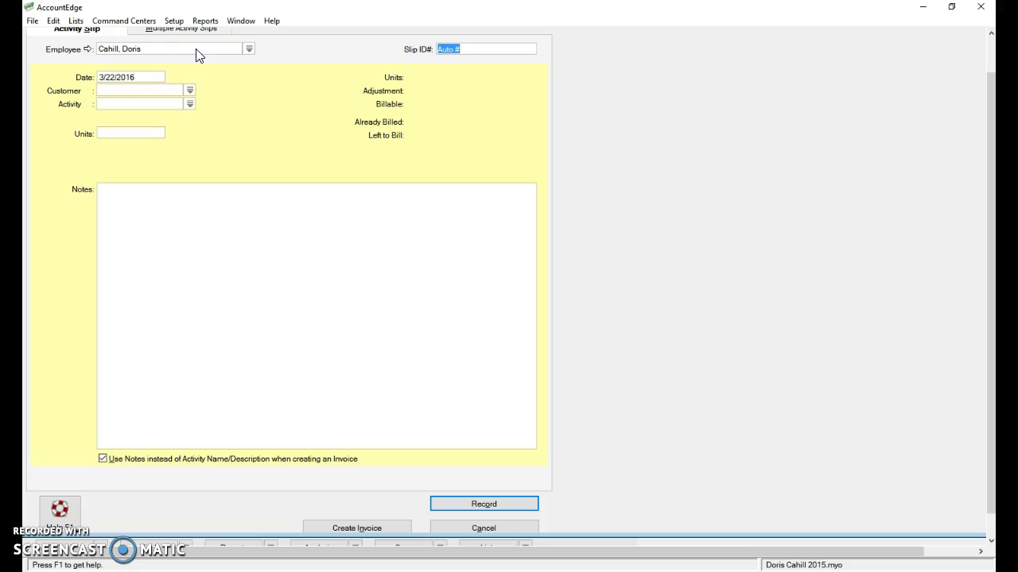
key(Tab)
key(Tab)
text(M)
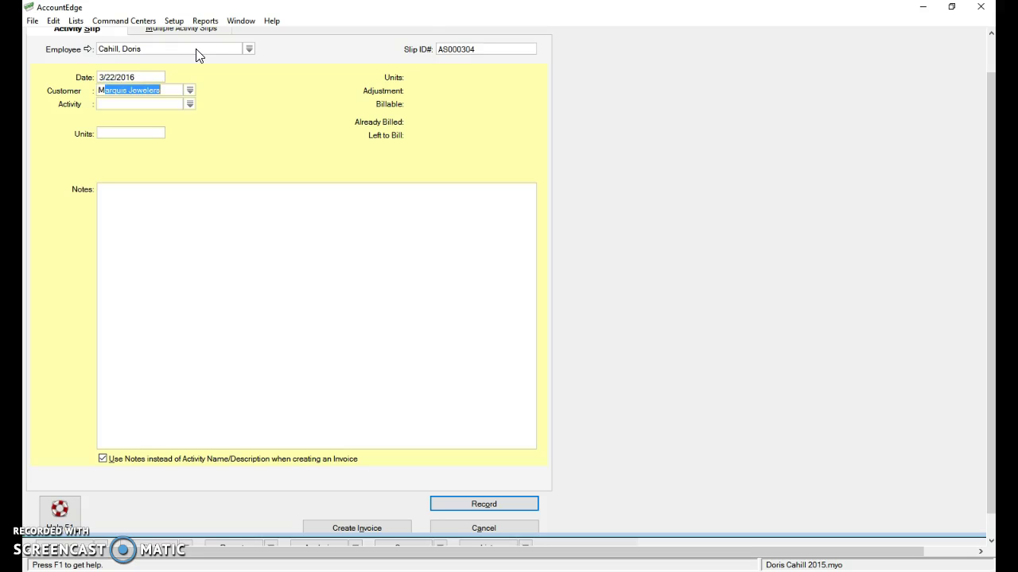
key(Tab)
key(Tab)
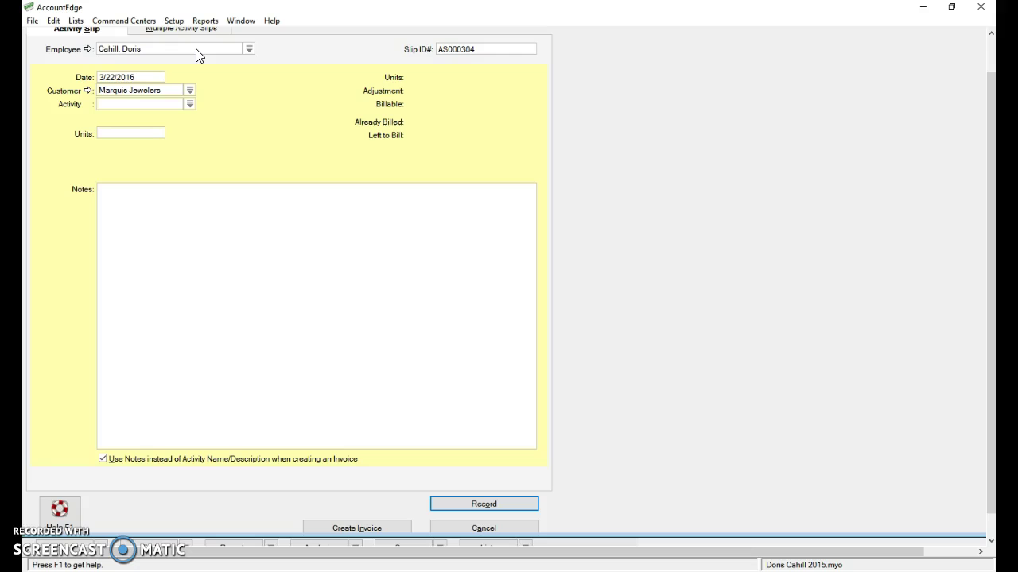
text(Consulting)
key(Tab)
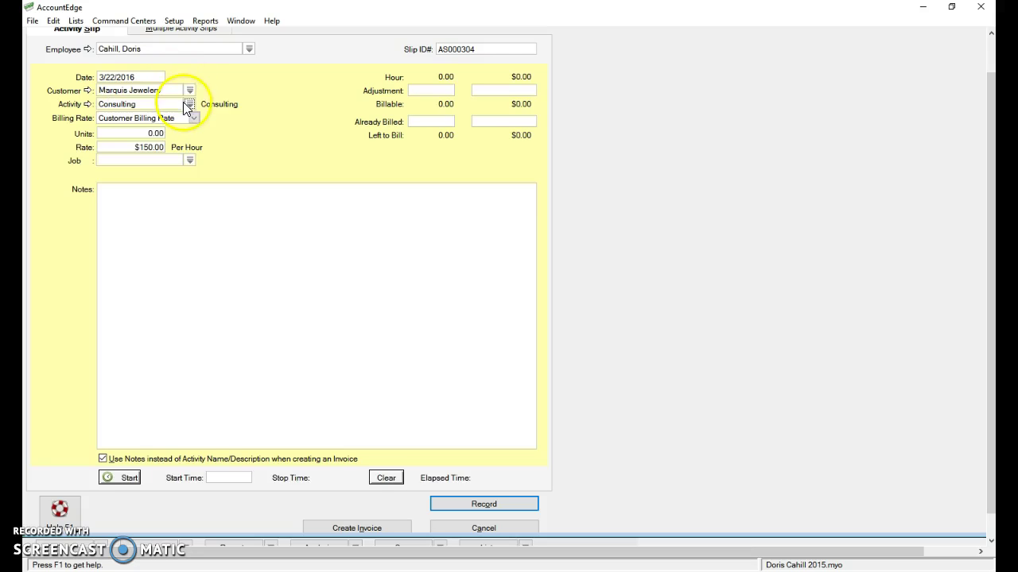
Confirm Consulting as the activity and Marquis Jewelers as the customer
click(190, 104)
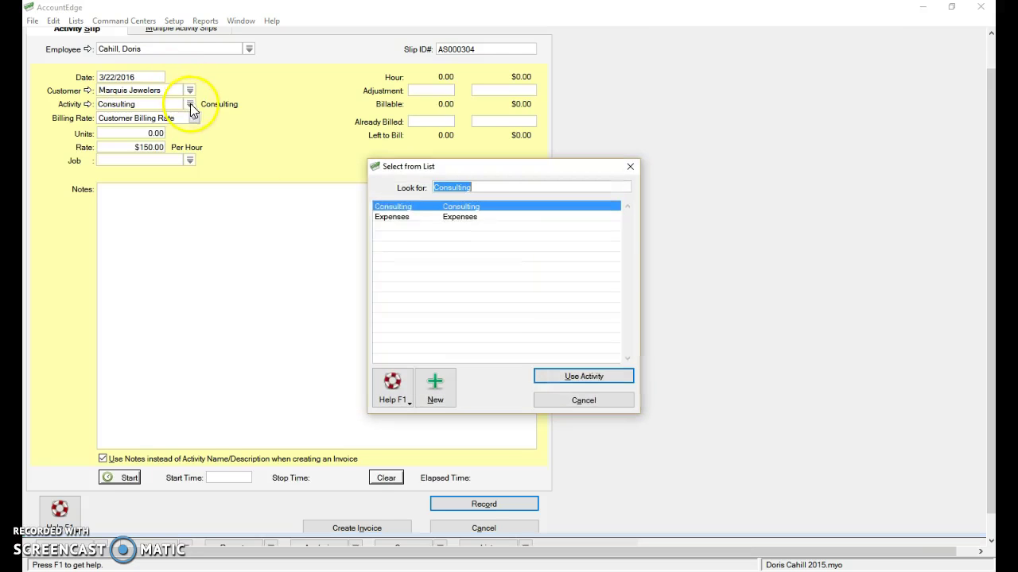
click(572, 403)
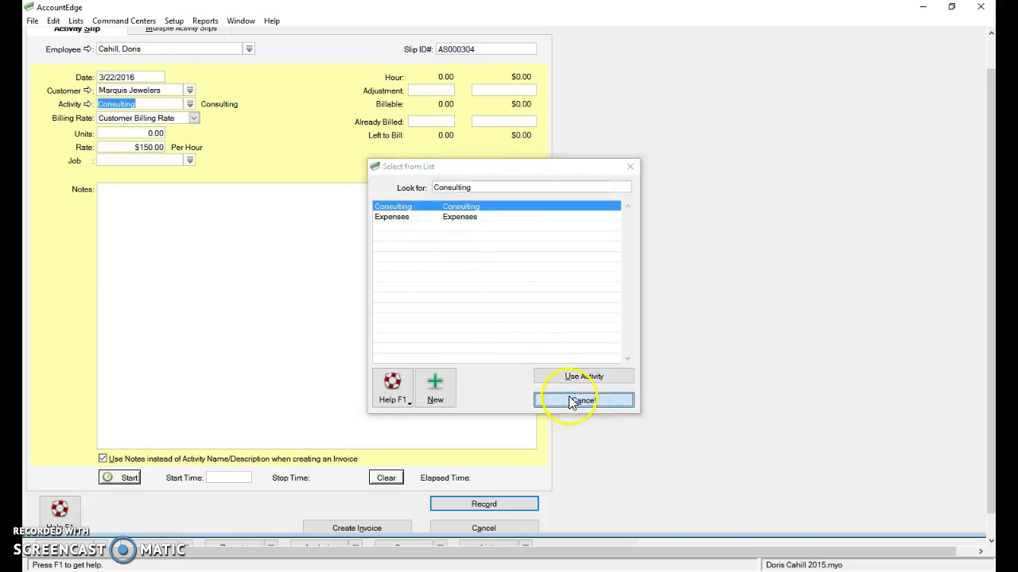
click(189, 90)
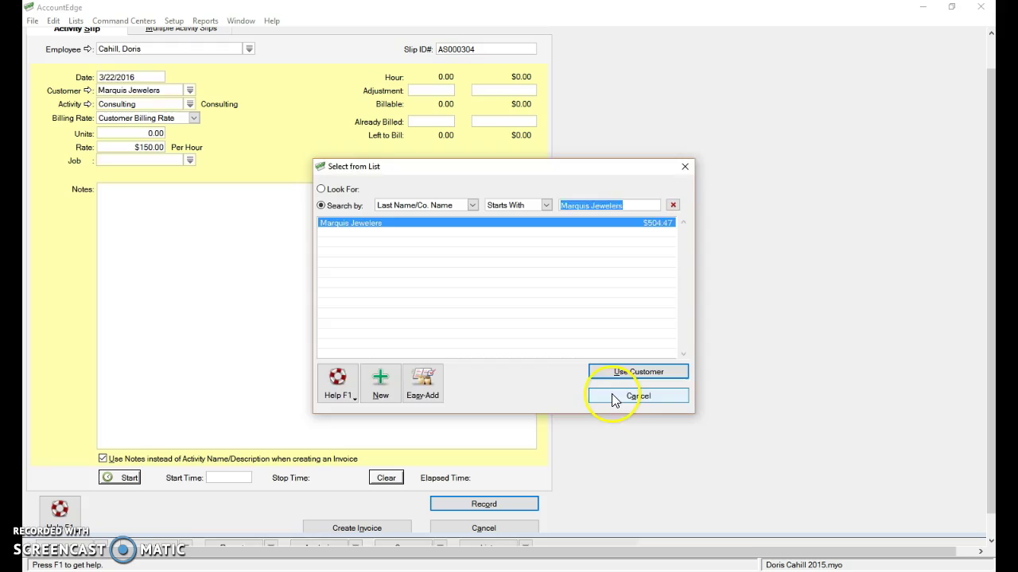
click(614, 397)
Bill the consulting slip at the $200.00 Activity Billing Rate
click(150, 133)
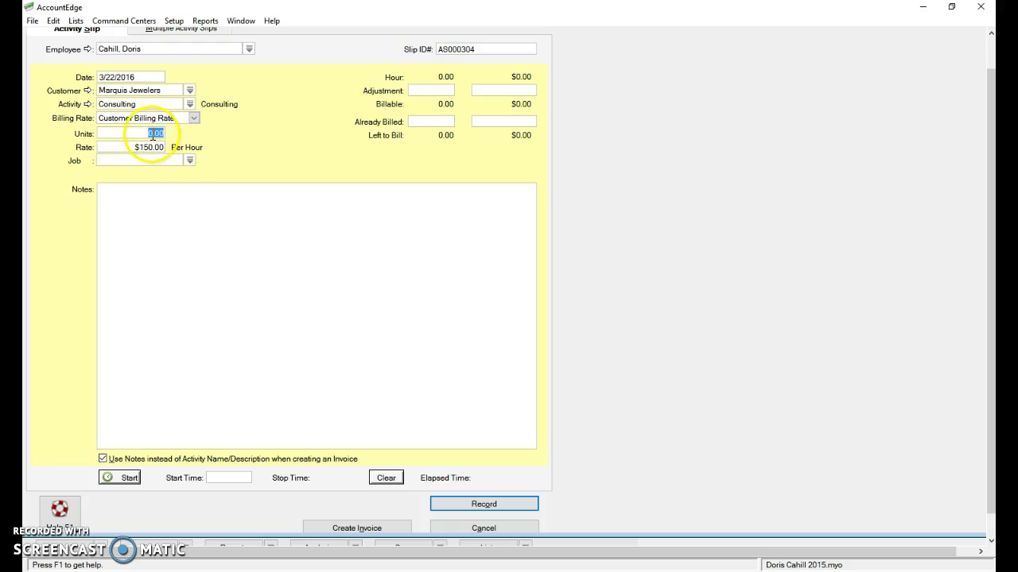
click(152, 150)
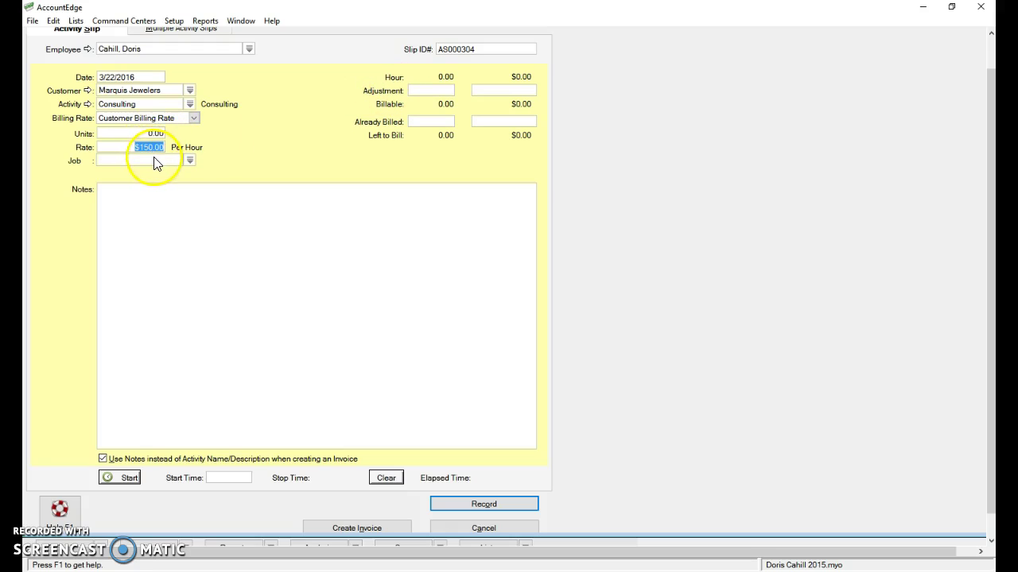
click(194, 117)
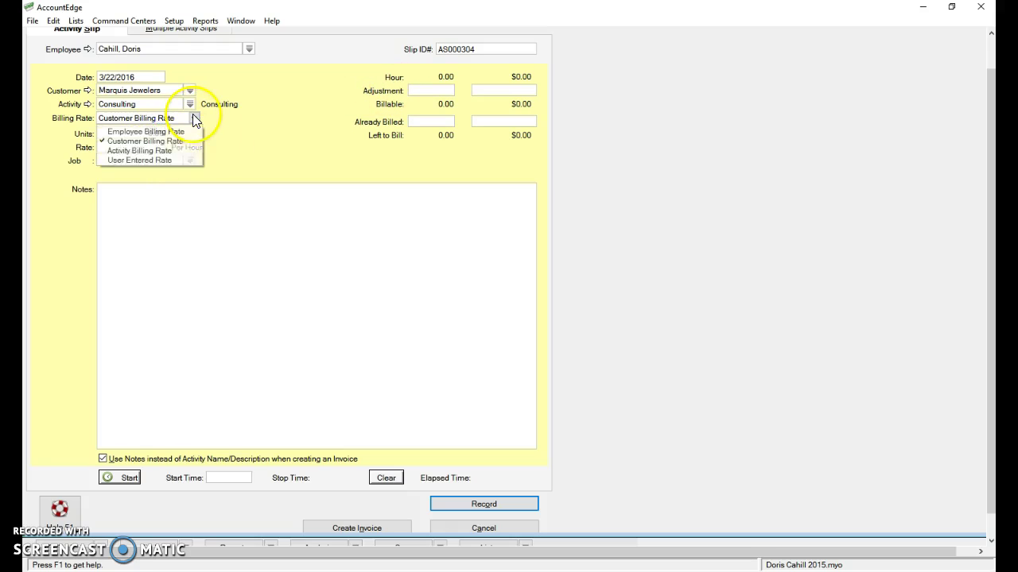
click(175, 151)
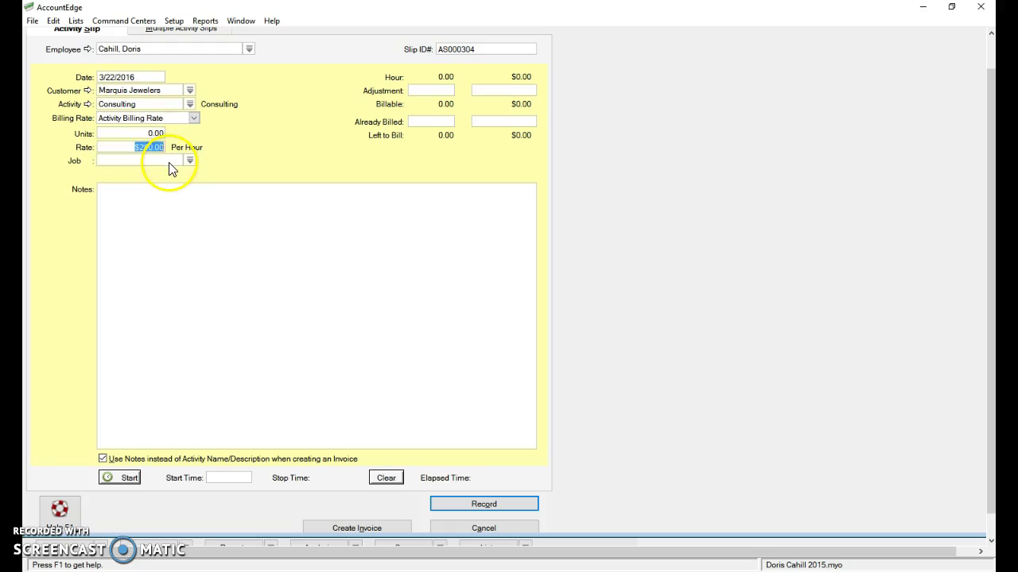
click(180, 162)
Assign job Marquis 2015 and begin the Marquis business planning note
text(m)
key(Tab)
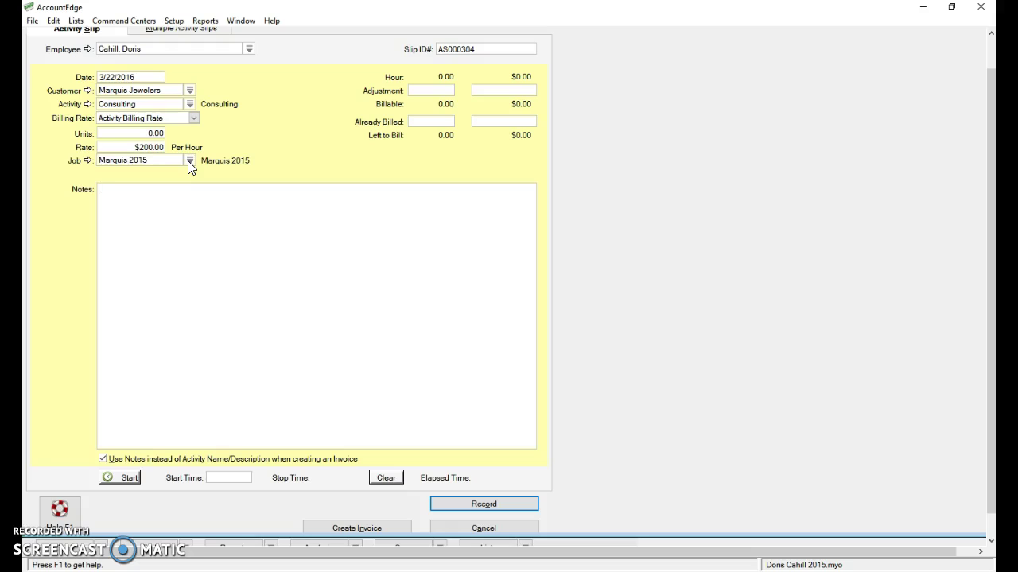
text(M)
text(quis)
text(: )
text(jewe)
text(lry)
key(BackSpace)
key(BackSpace)
key(BackSpace)
Finish the note with 'associated emails and phone' and capitalise 'Business'
key(BackSpace)
key(BackSpace)
text(ness plan)
text(ning an)
text(d assoicated)
key(BackSpace)
key(BackSpace)
key(BackSpace)
key(BackSpace)
key(BackSpace)
key(BackSpace)
text(ciated )
text(emails and phone)
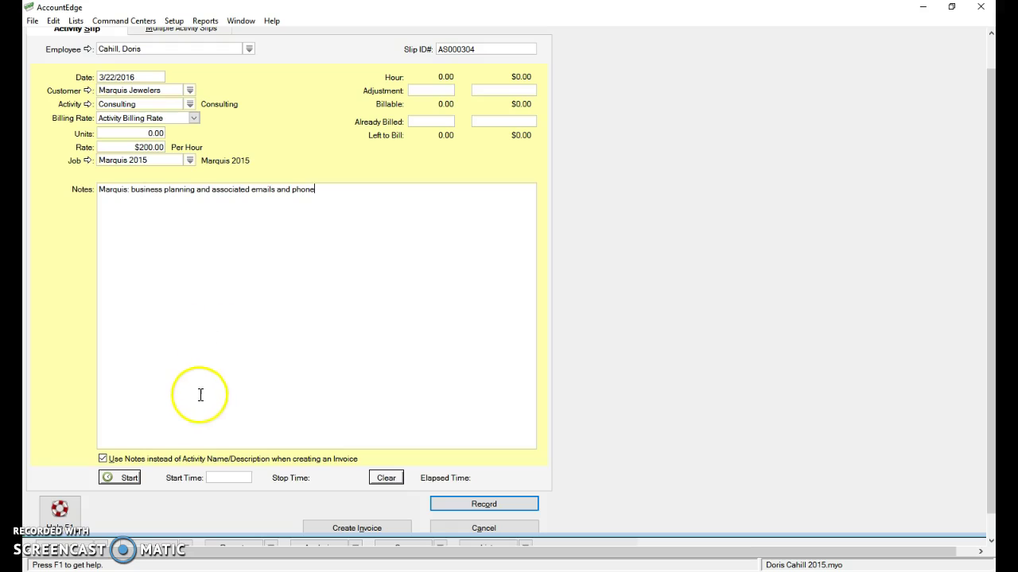
click(128, 192)
key(Delete)
text(B)
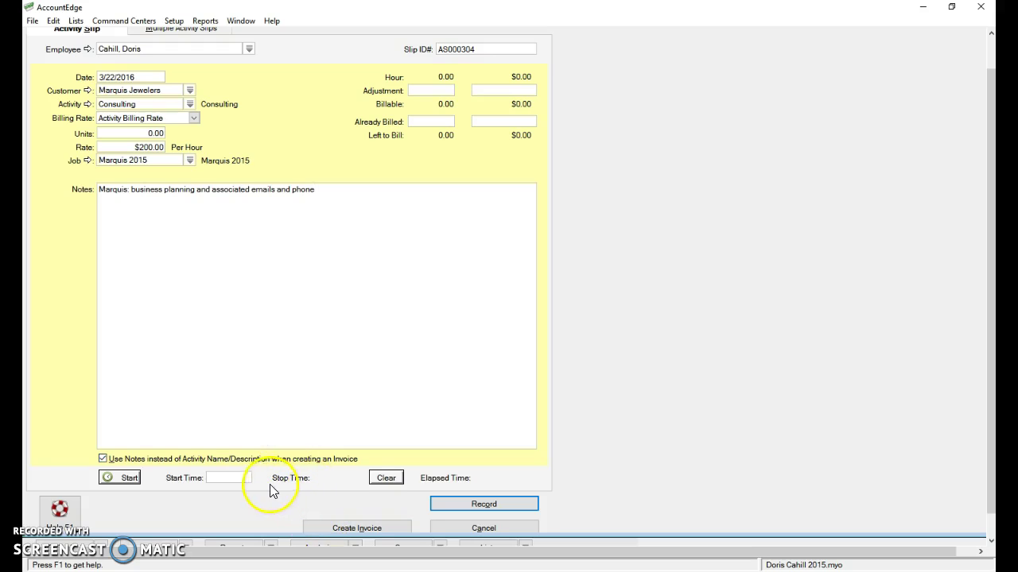
Try the slip timer's start and stop controls on the consulting slip
click(240, 478)
click(119, 477)
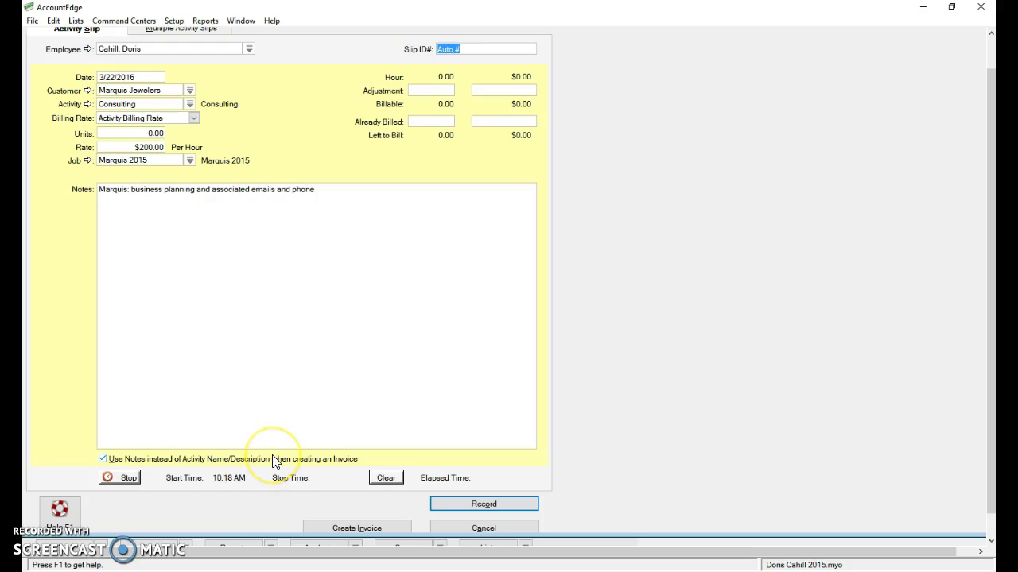
click(228, 459)
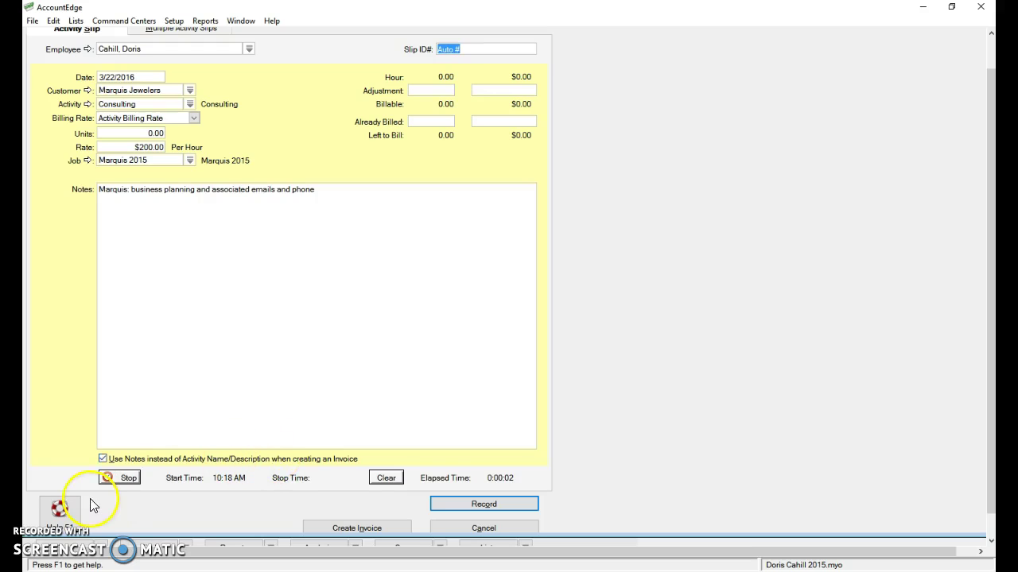
click(125, 481)
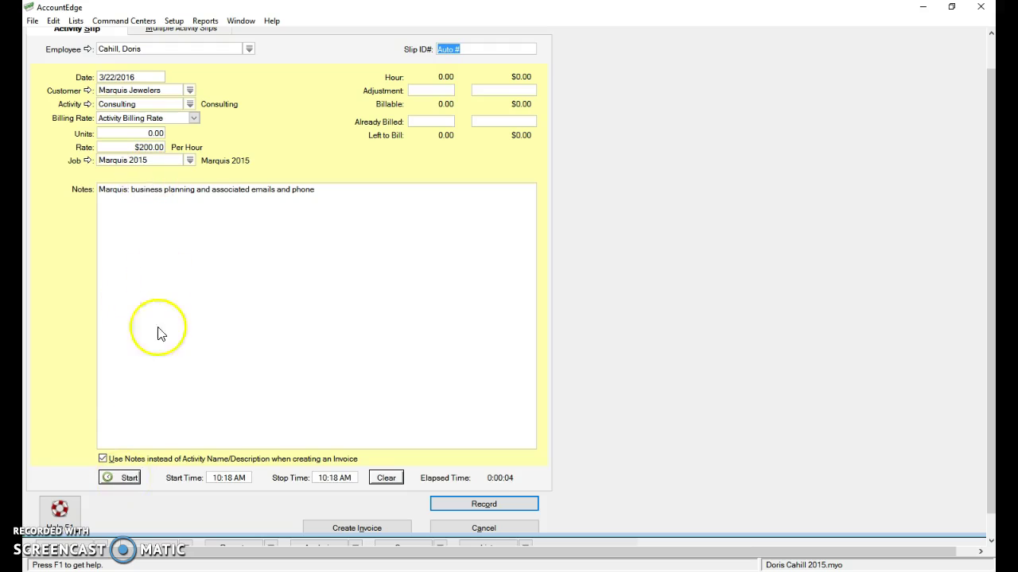
click(129, 479)
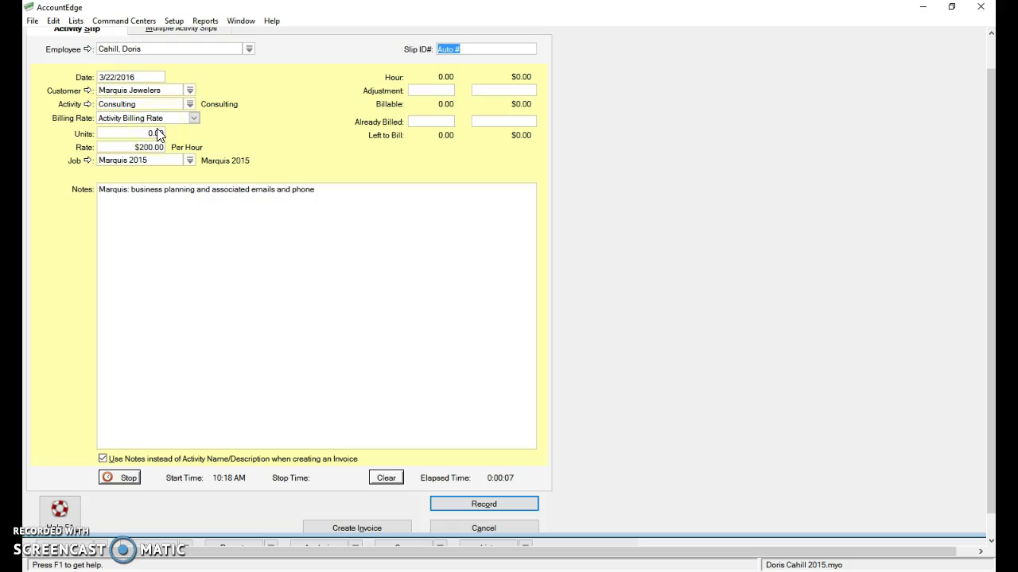
click(229, 197)
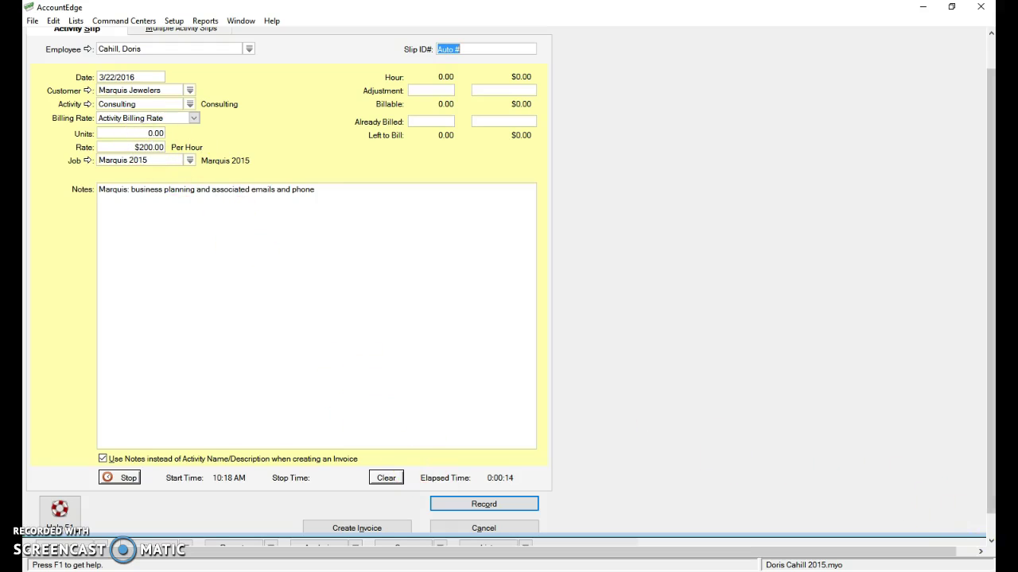
click(991, 542)
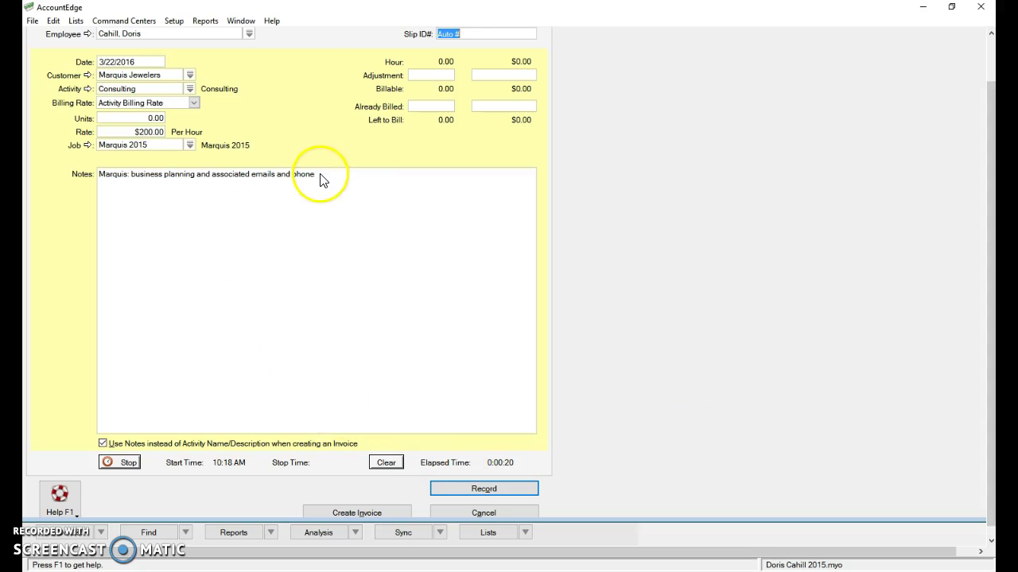
click(123, 464)
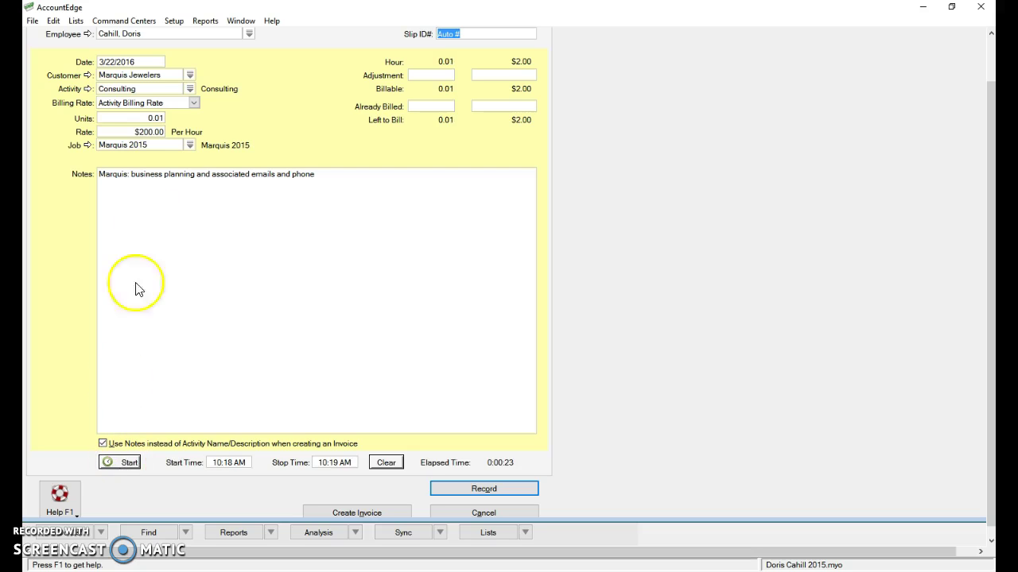
Set units to 1 hour for $200.00, record the slip and close the window
click(147, 118)
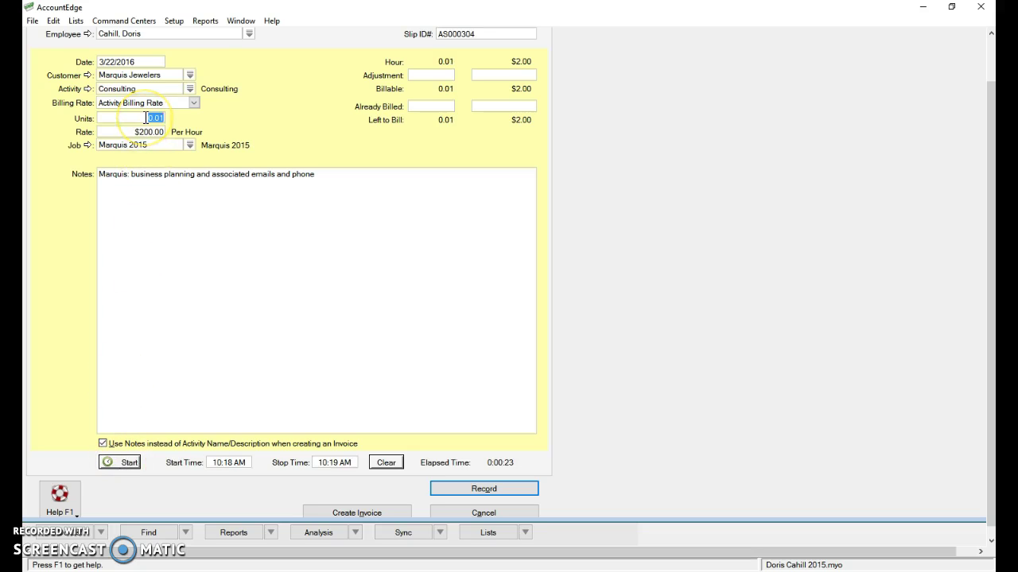
text(1)
key(Tab)
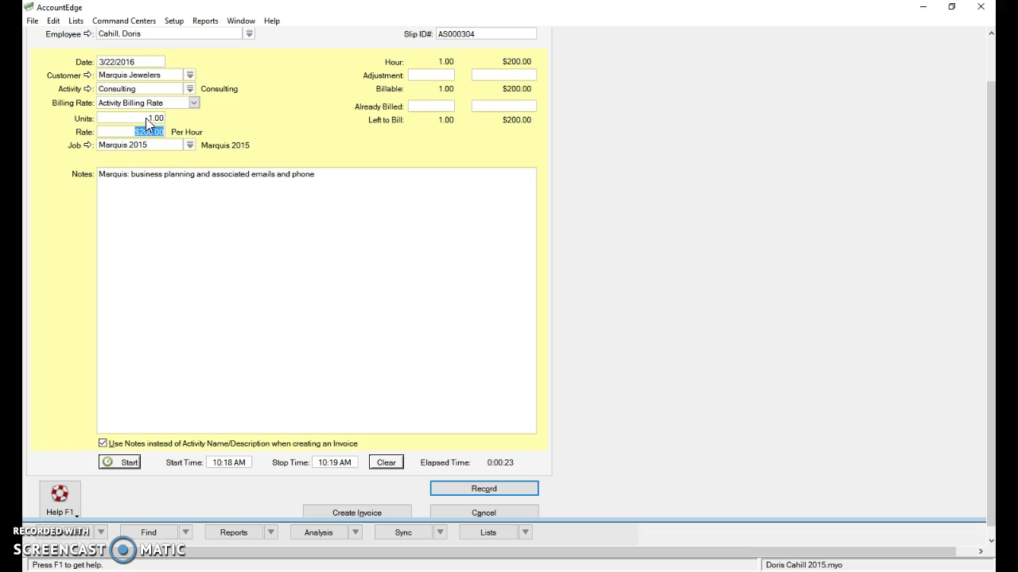
click(468, 493)
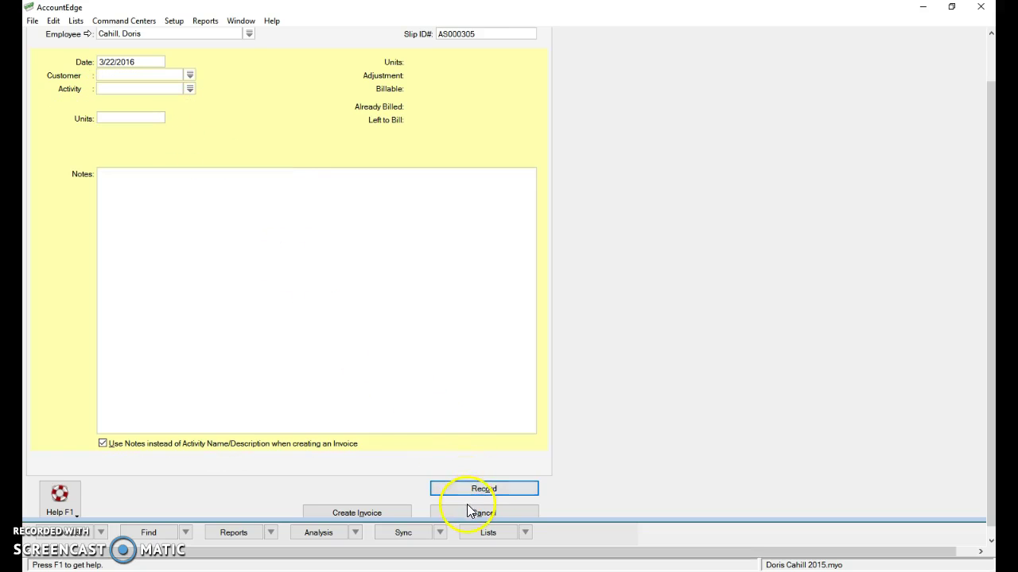
click(469, 513)
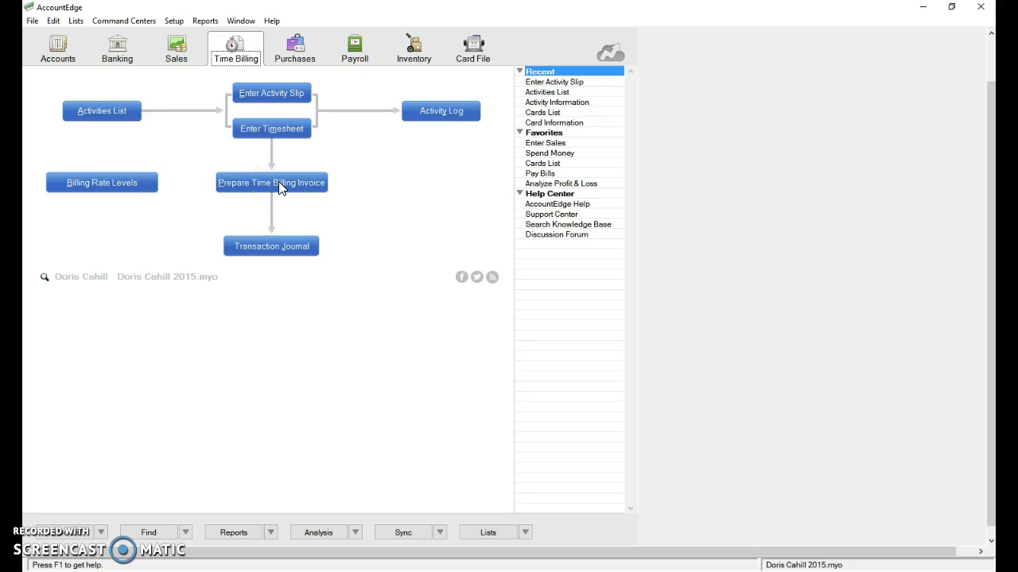
Start a new slip for Marquis Jewelers with the Expenses activity
click(278, 97)
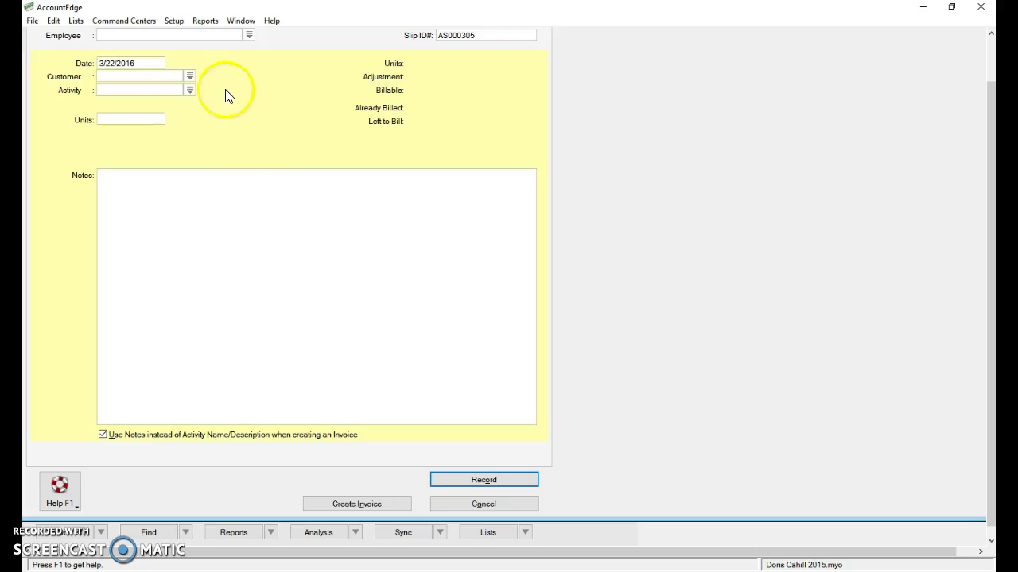
click(161, 74)
text(Marquis Jewelers)
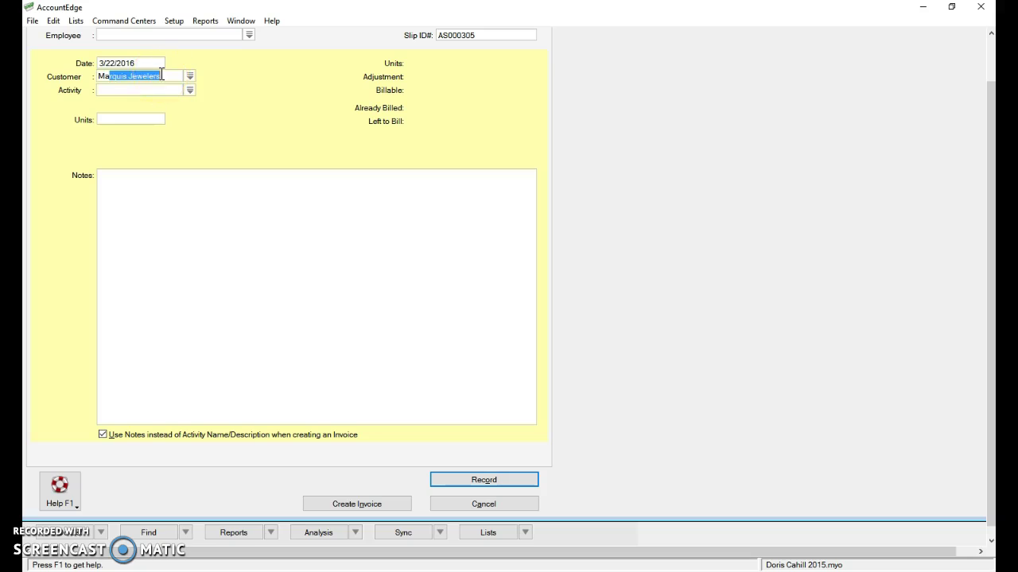
key(Tab)
key(Tab)
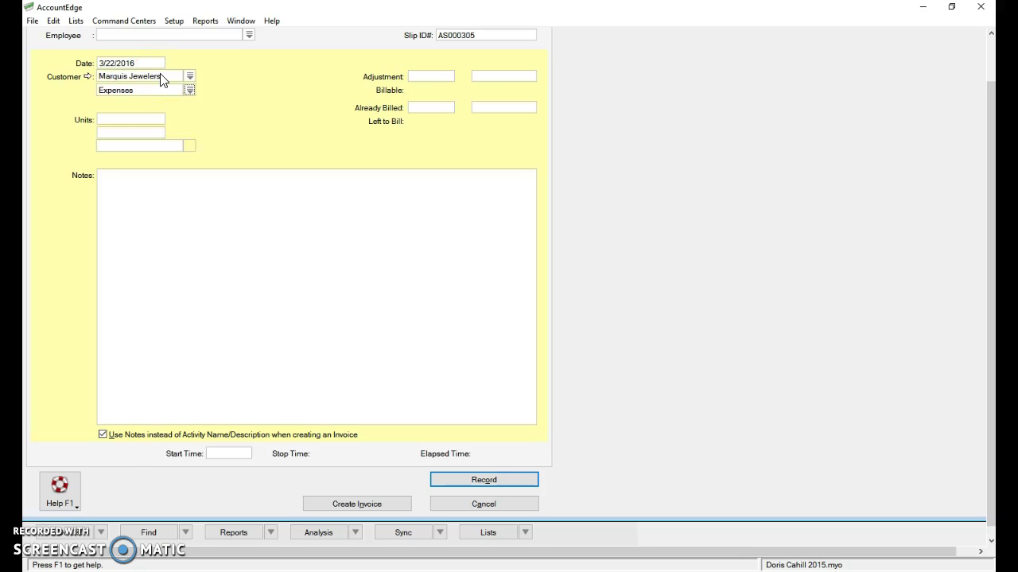
Enter 1 unit at $5.80, job Marquis 2015, and note 'Marquis Tolls to and from'
key(Tab)
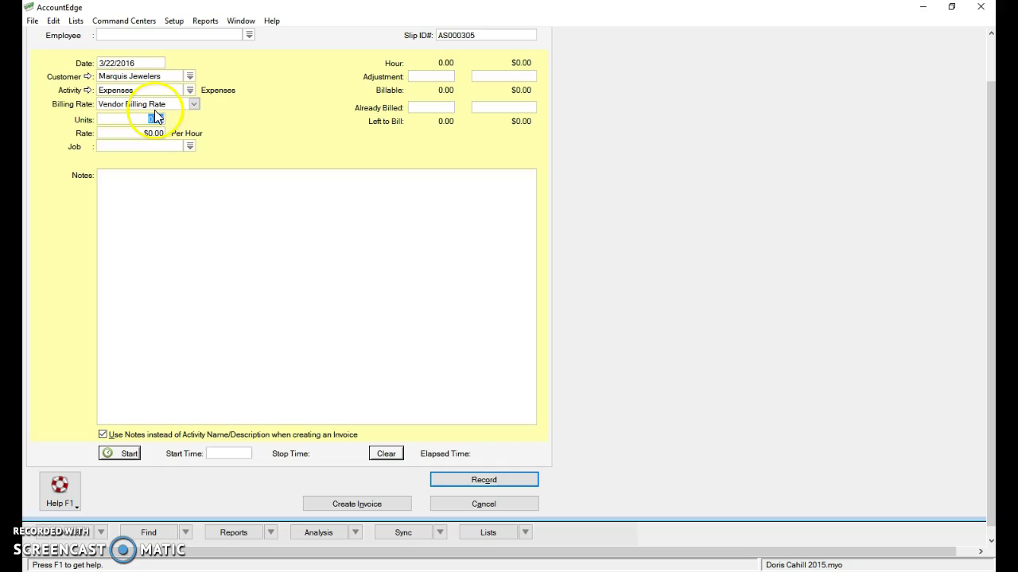
click(156, 121)
text(1)
key(Tab)
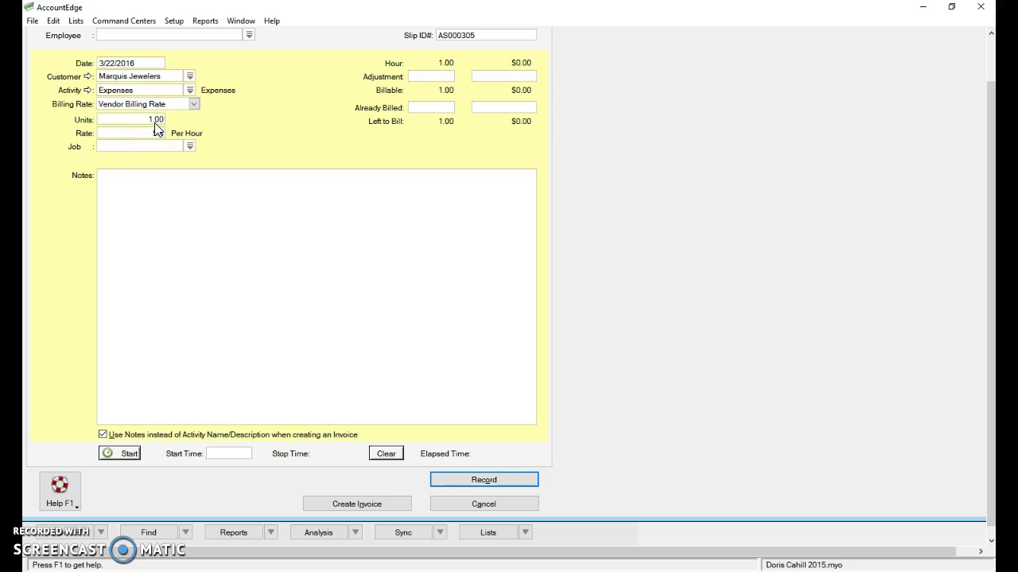
key(Tab)
text(Ma)
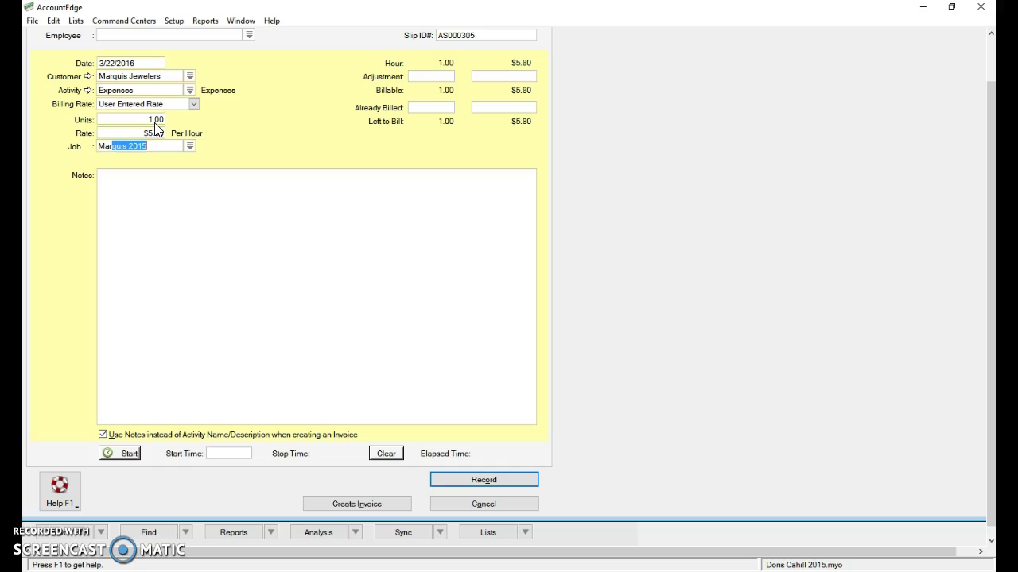
key(Tab)
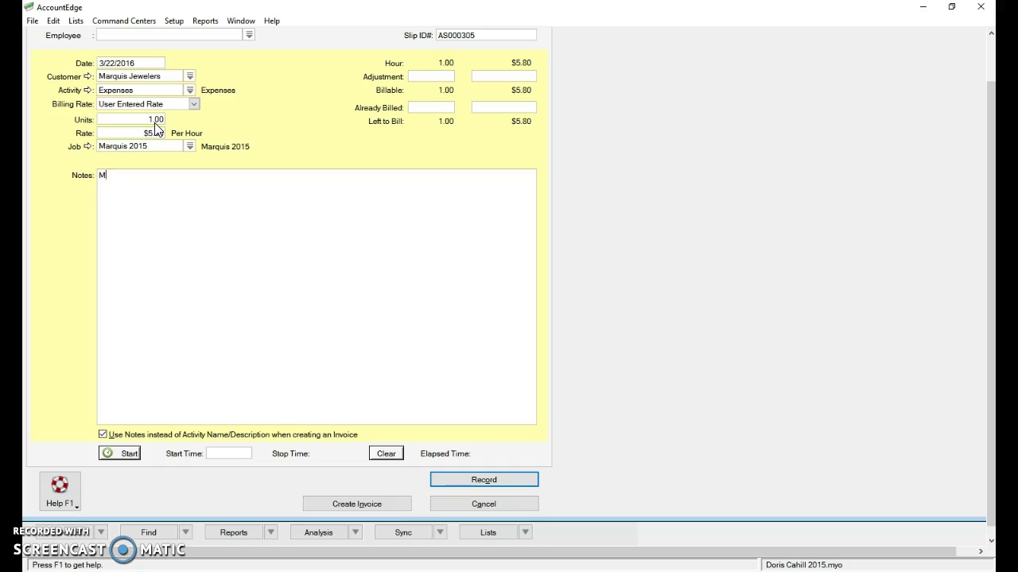
text(arquis Tolls)
text( to and from)
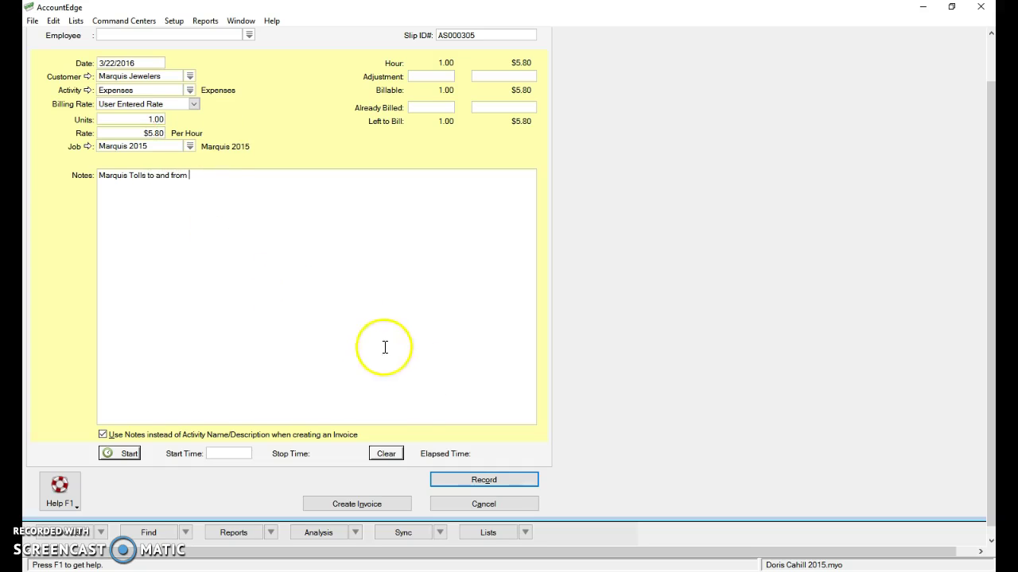
Attempt to record the toll slip, dismissing the missing-employee and little-information warnings
click(468, 478)
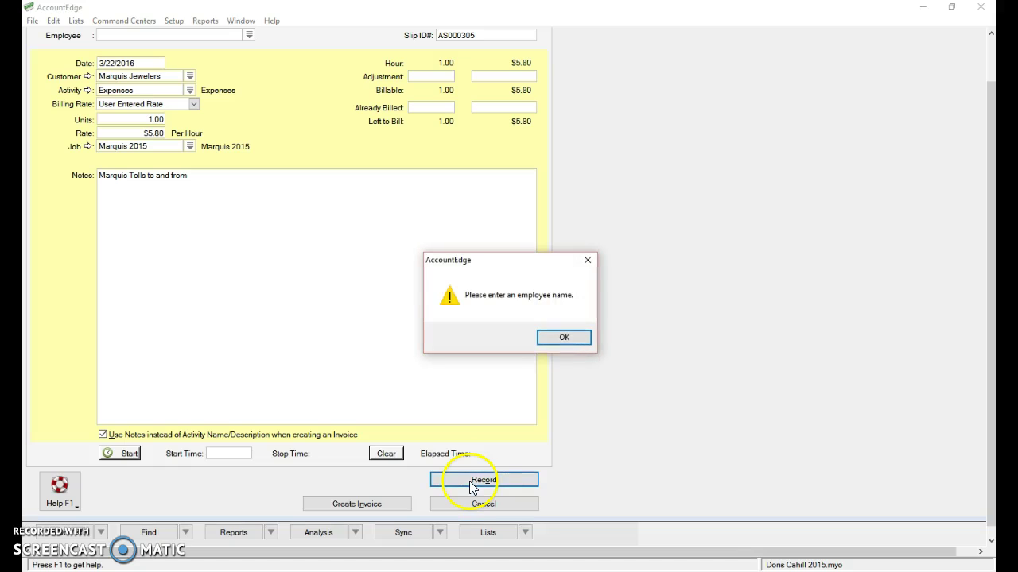
click(547, 340)
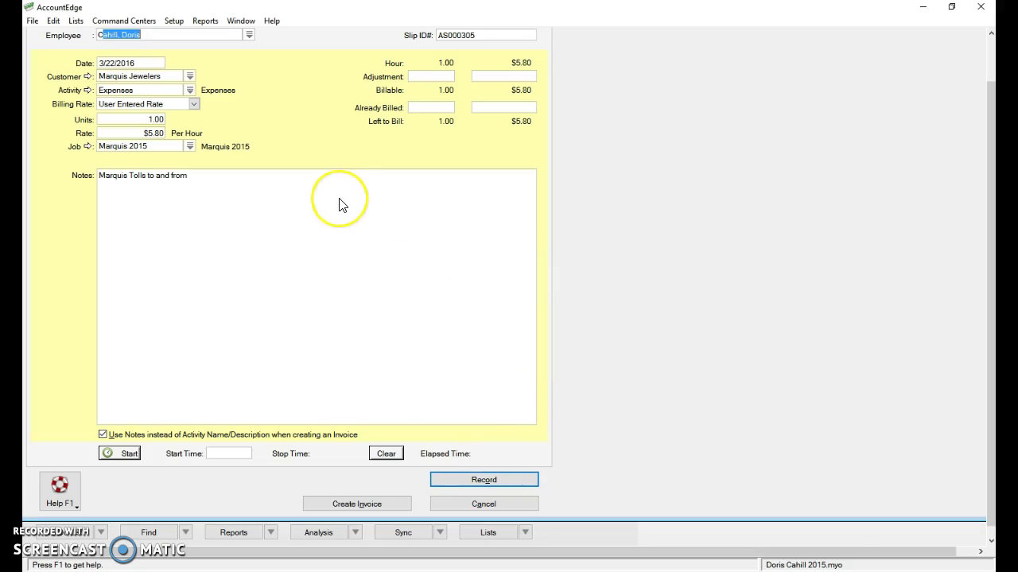
click(445, 481)
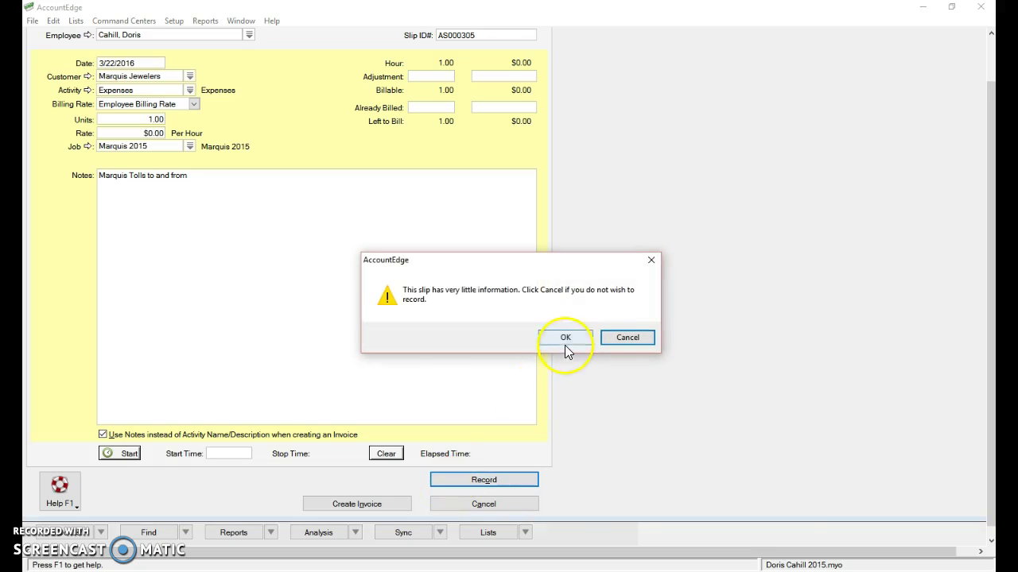
click(615, 344)
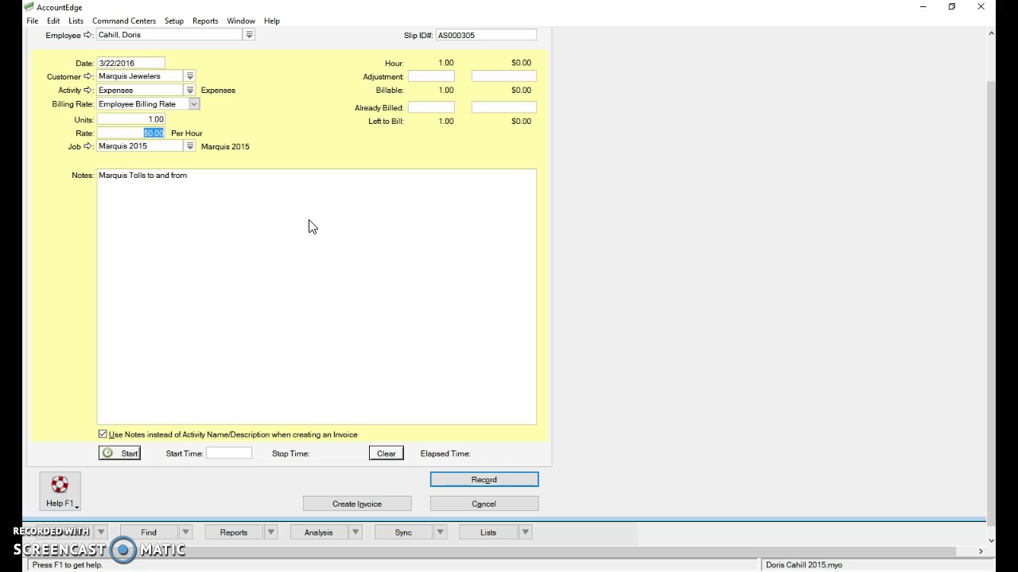
Set the toll rate to $4.80, record the slip and close the window
text(4.8)
key(Tab)
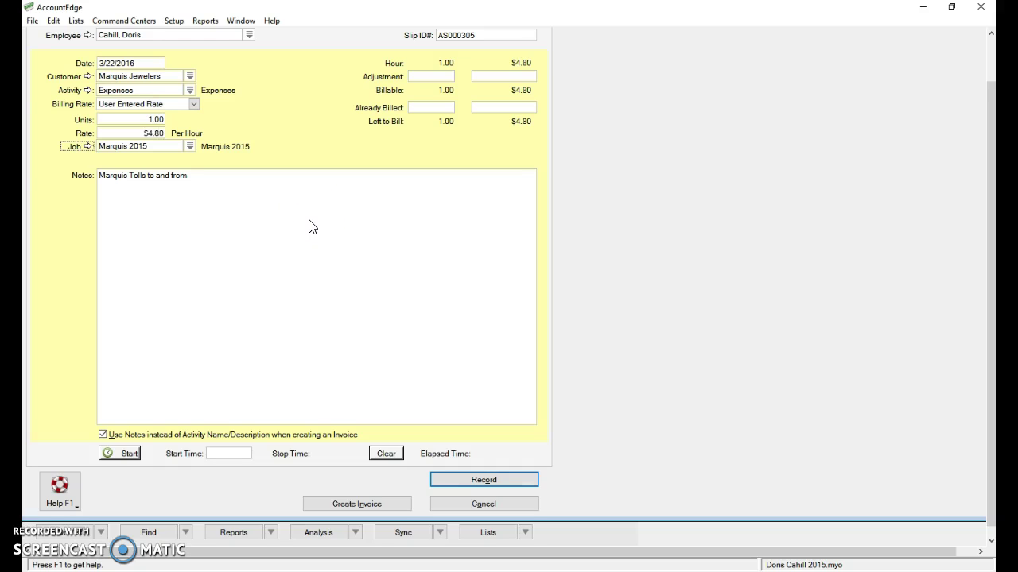
click(486, 482)
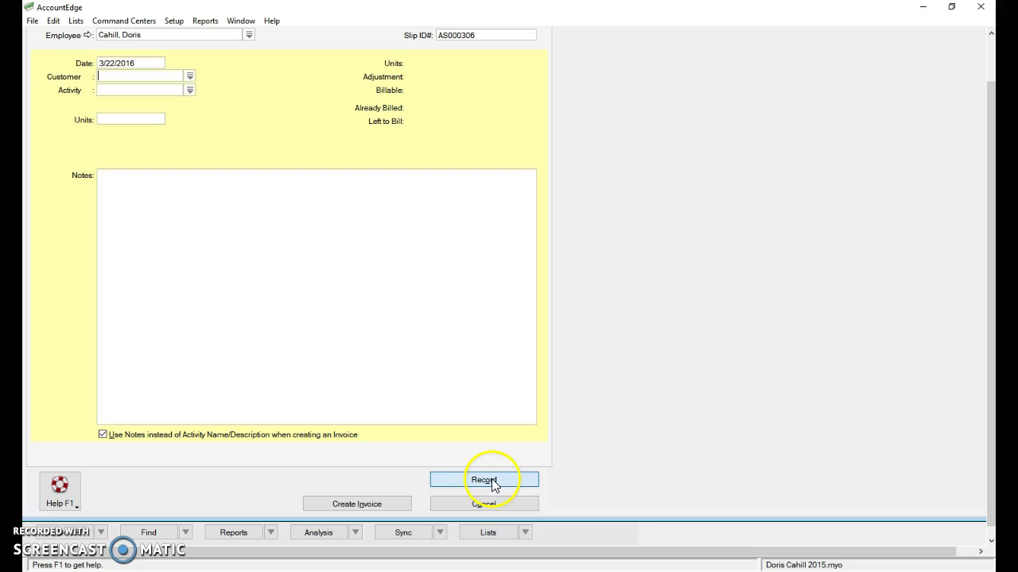
click(485, 509)
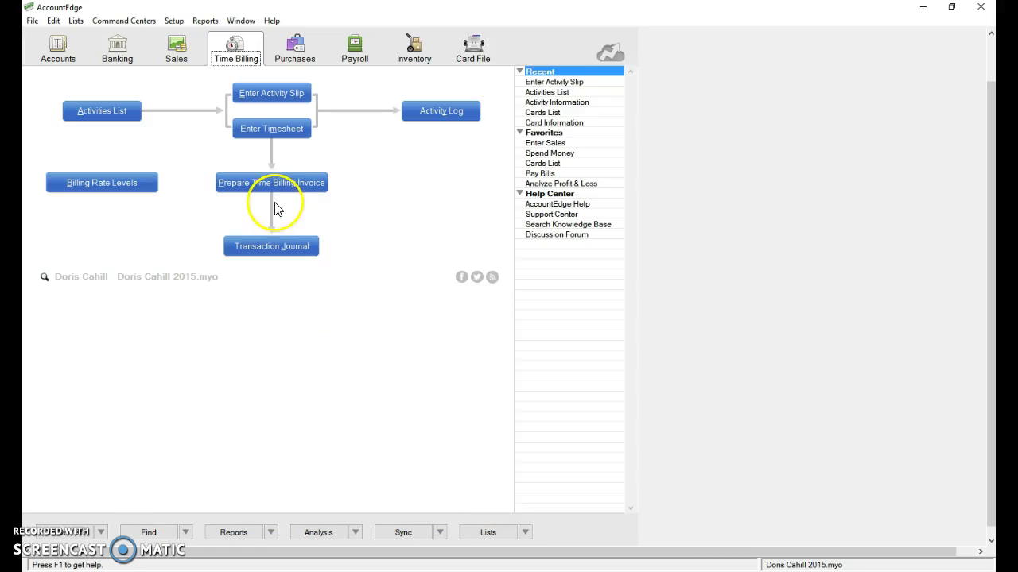
Pull up Marquis Jewelers' unbilled work in Prepare Time Billing Invoice
click(271, 186)
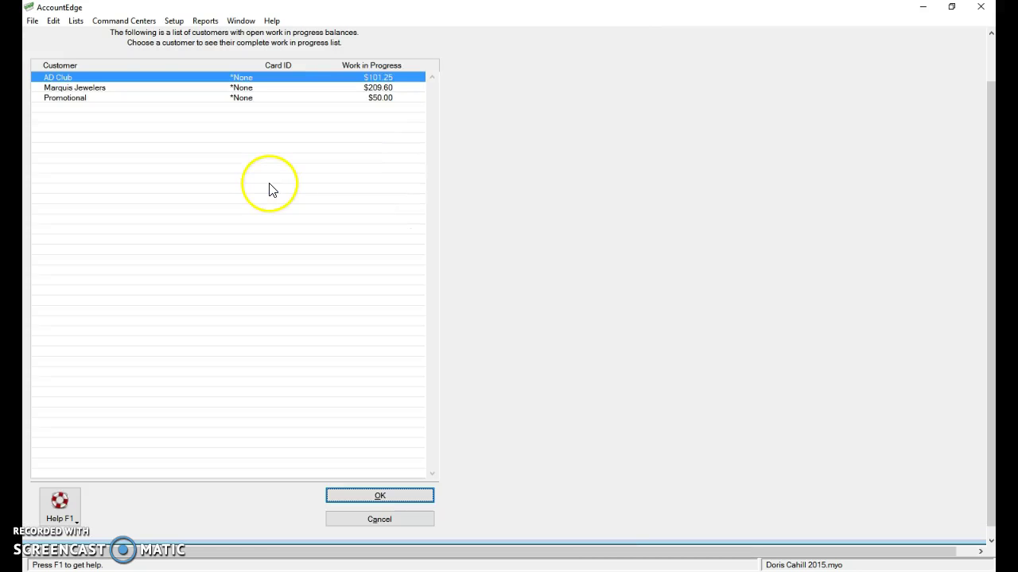
click(90, 89)
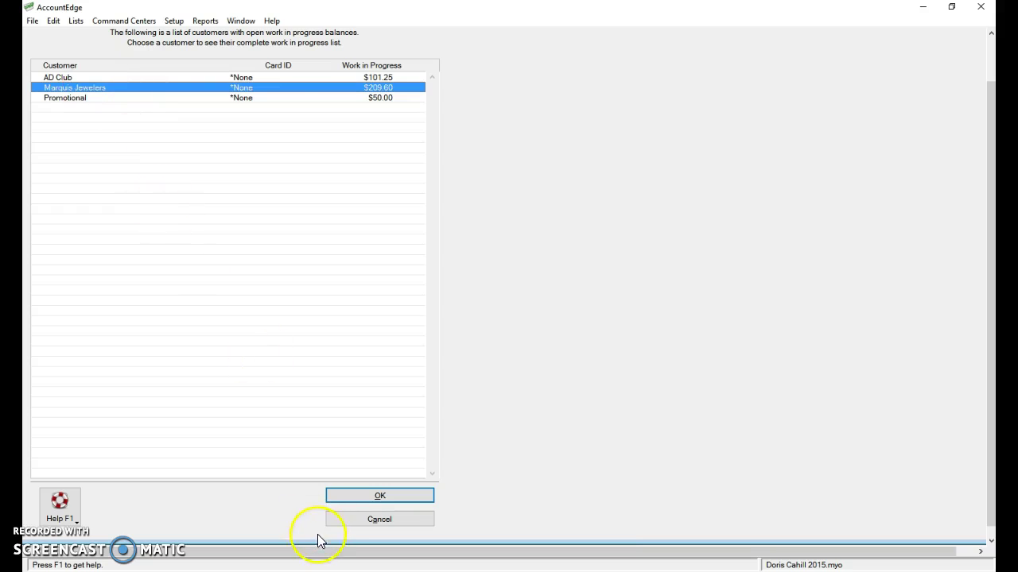
click(344, 497)
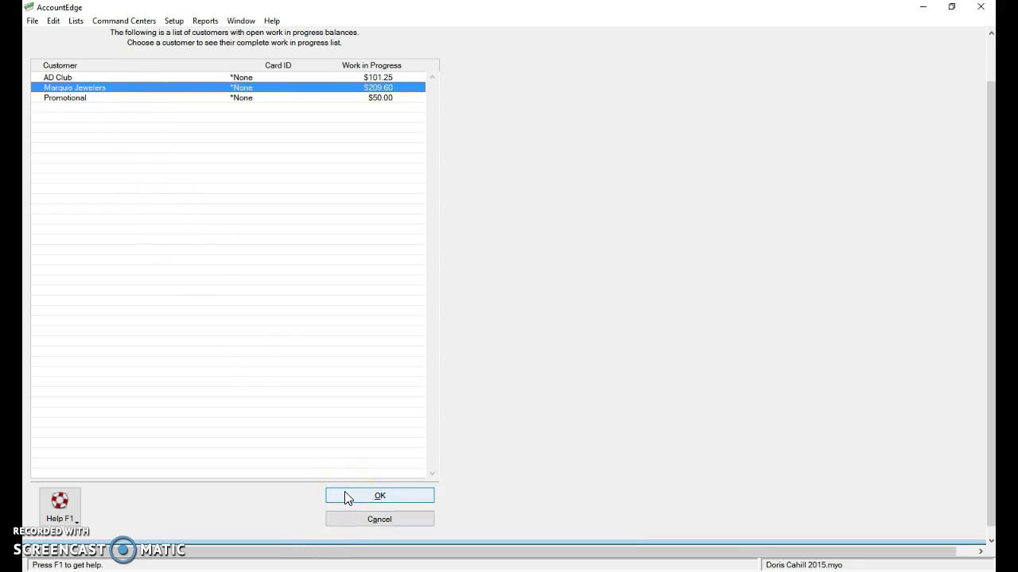
click(345, 498)
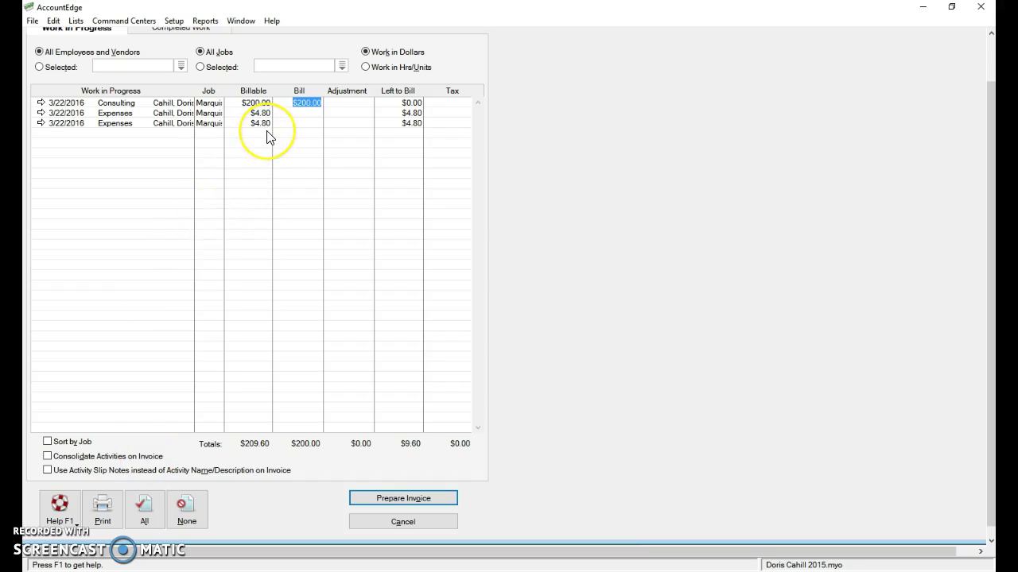
Bill both $4.80 tolls and $200.00 consulting in full with slip notes, creating invoice 00000073
key(Tab)
key(Tab)
key(Tab)
key(Tab)
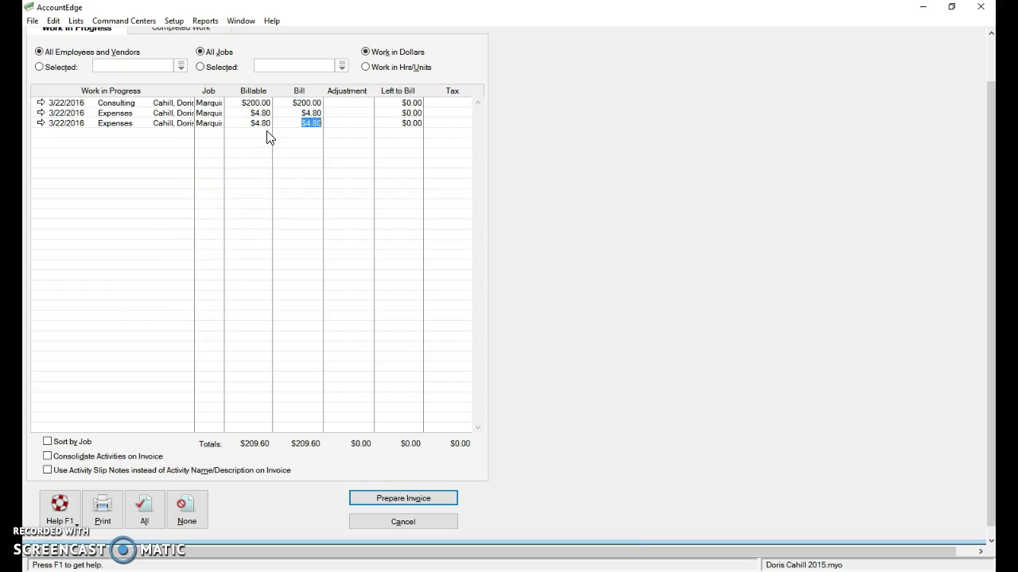
key(Tab)
key(Tab)
click(350, 103)
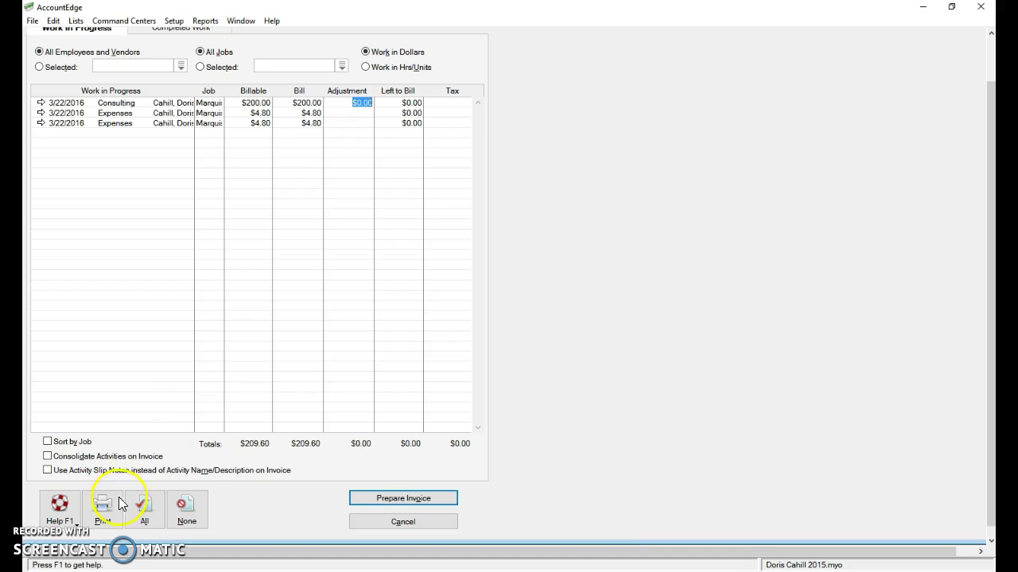
click(47, 470)
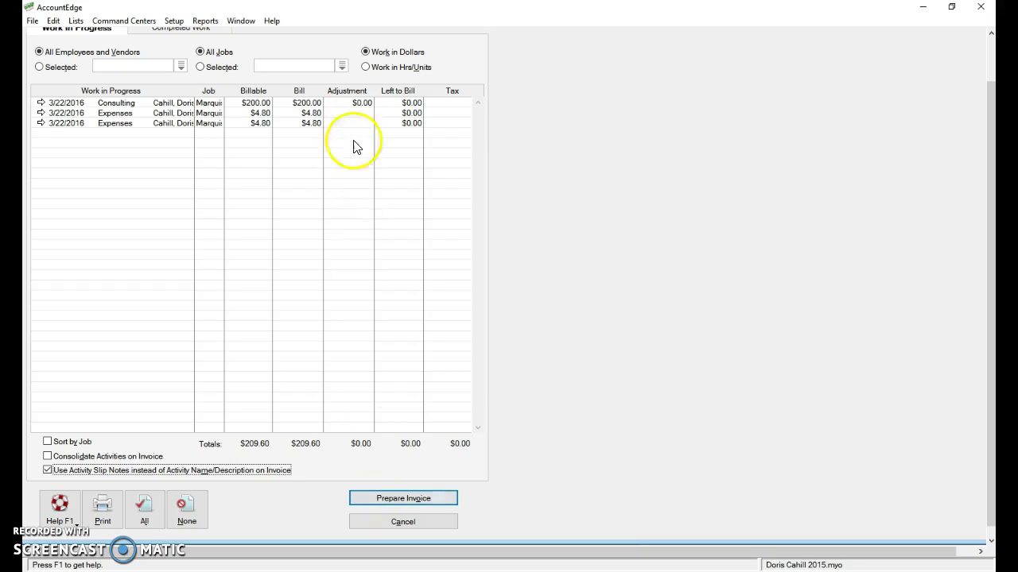
click(395, 499)
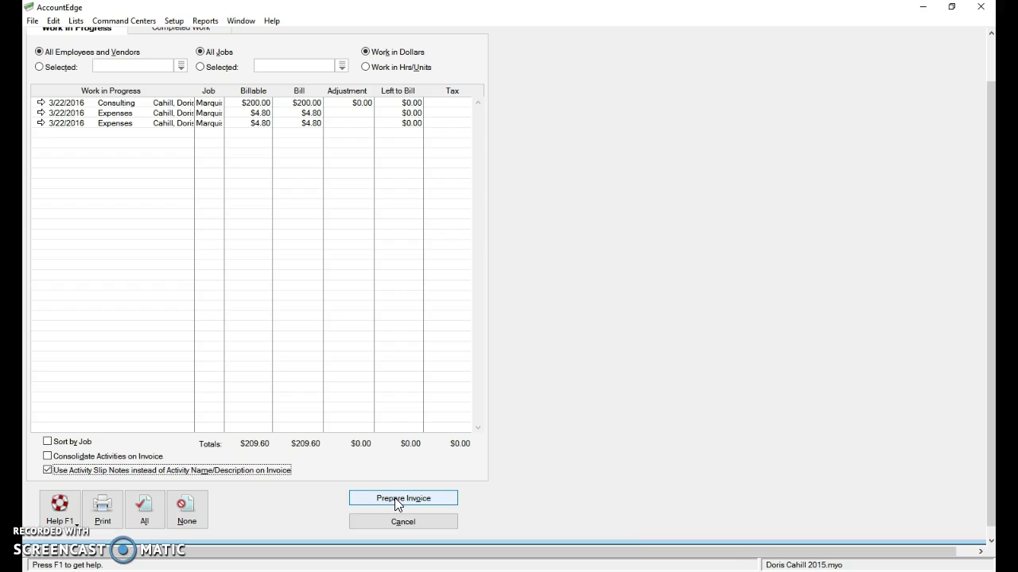
click(395, 497)
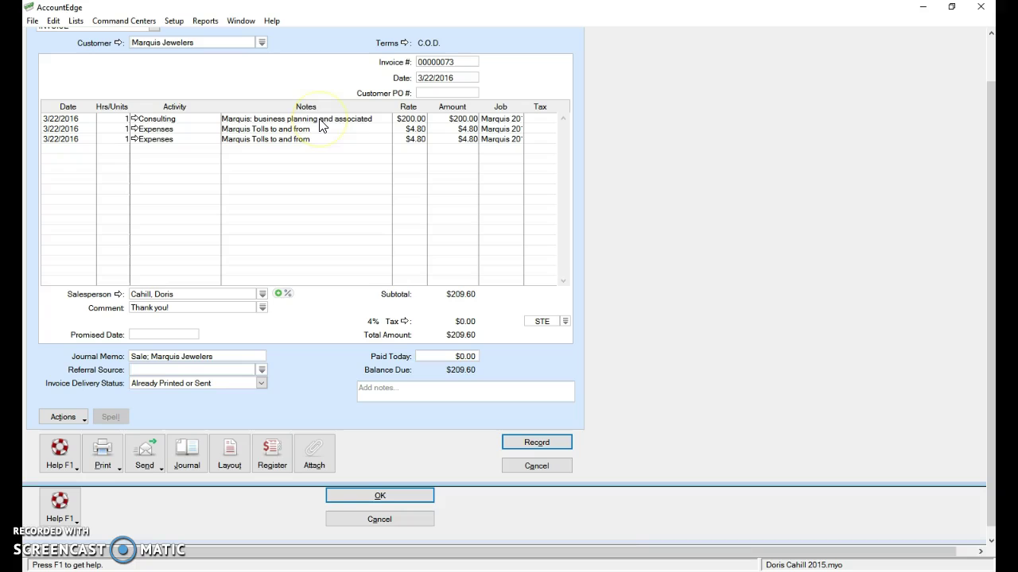
Insert a header line on the invoice, then delete it again
click(53, 20)
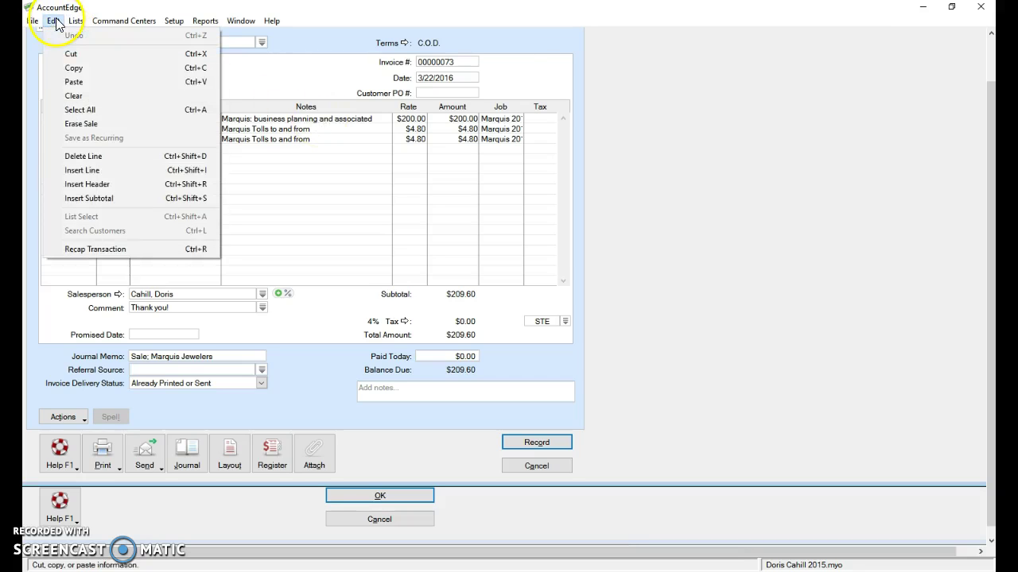
click(102, 184)
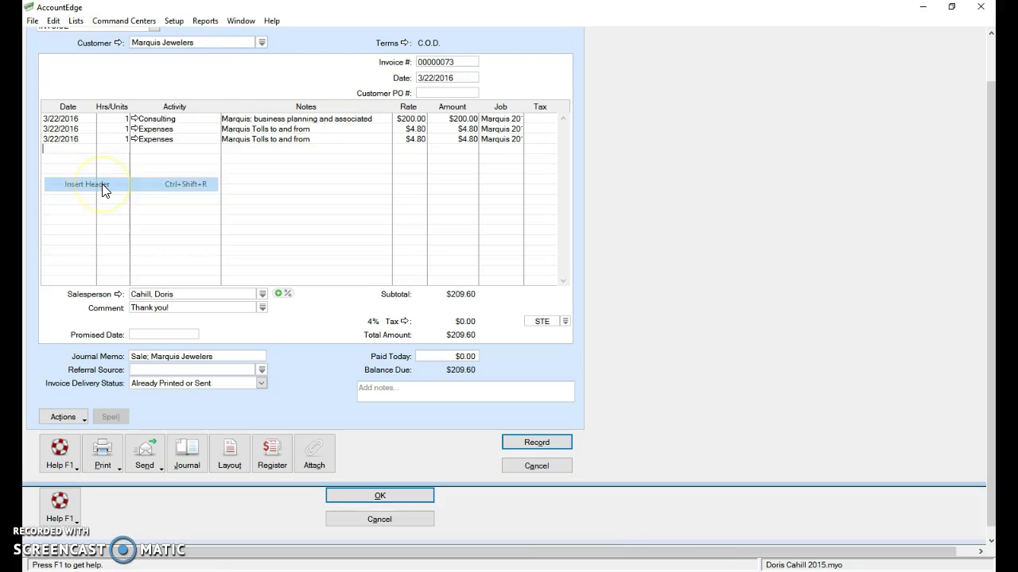
click(137, 184)
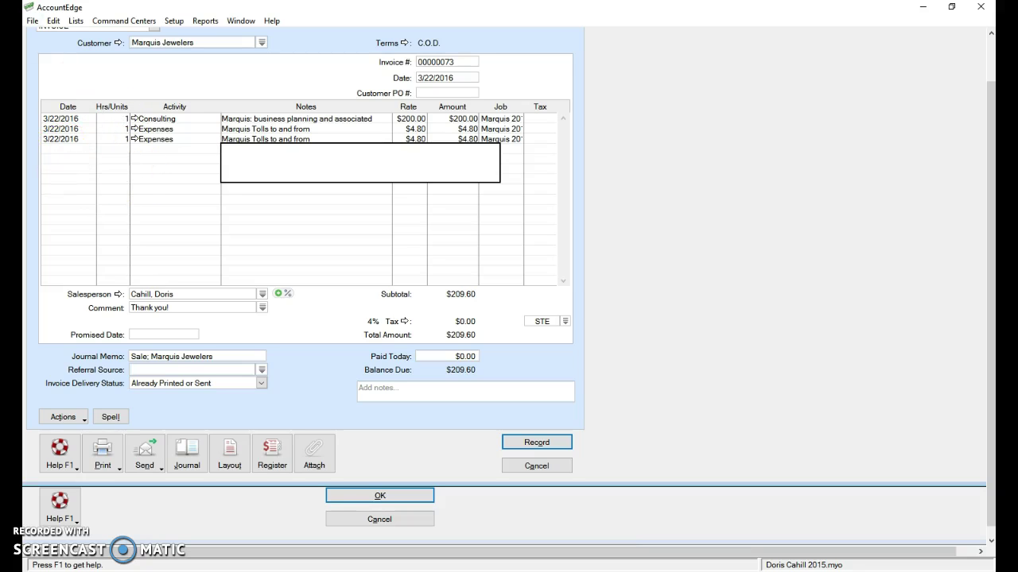
click(53, 21)
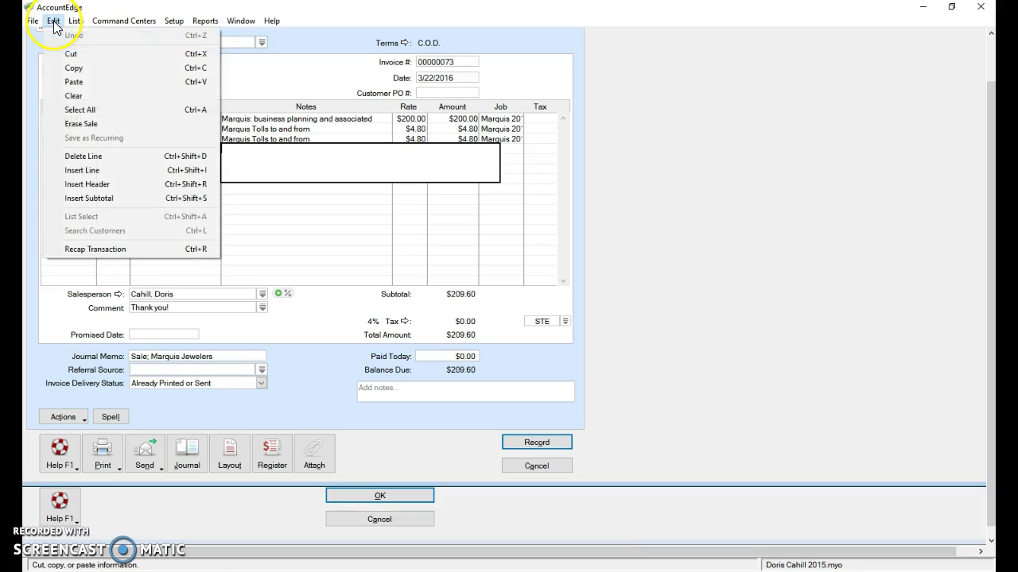
click(107, 157)
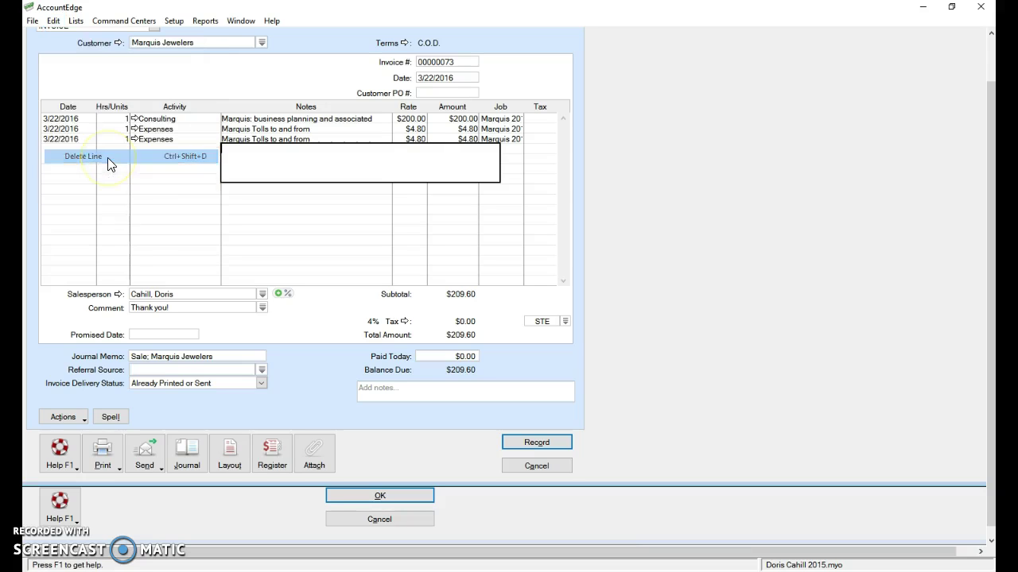
Add a 'Total subtotal' line of $209.60 and start a new 3/22/2016 line
click(52, 20)
click(108, 199)
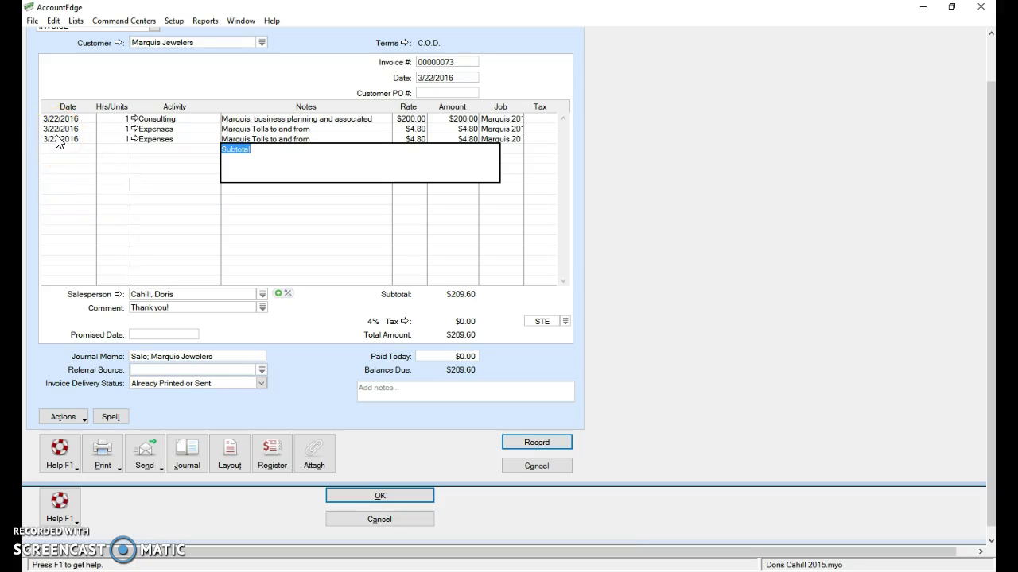
text(Total)
text( subto)
key(Tab)
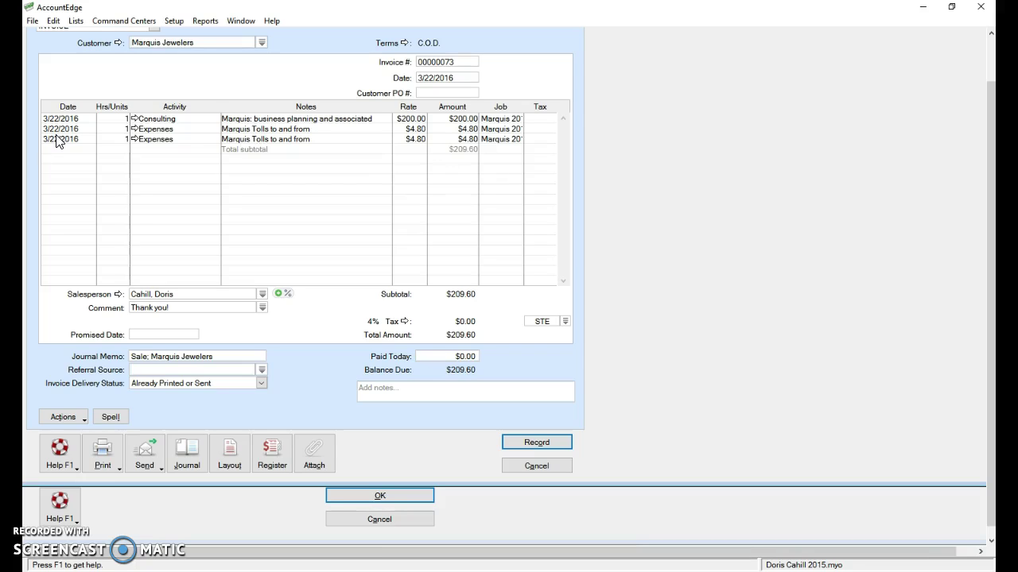
text(3/22)
text(/1)
text(016)
Date the new line and choose Consulting as its activity at $150.00
key(Tab)
key(Tab)
text(1)
key(Tab)
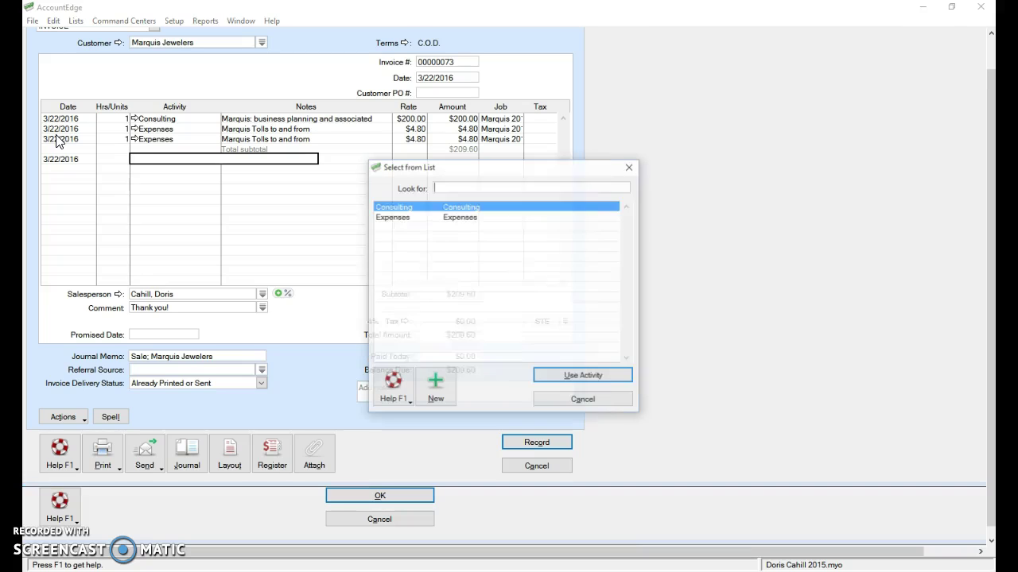
click(577, 372)
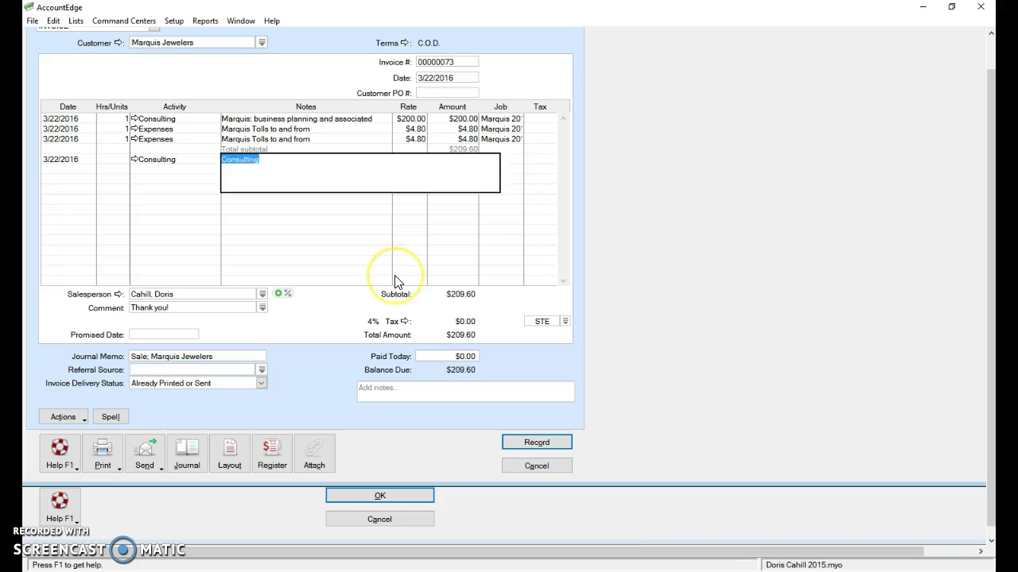
key(Tab)
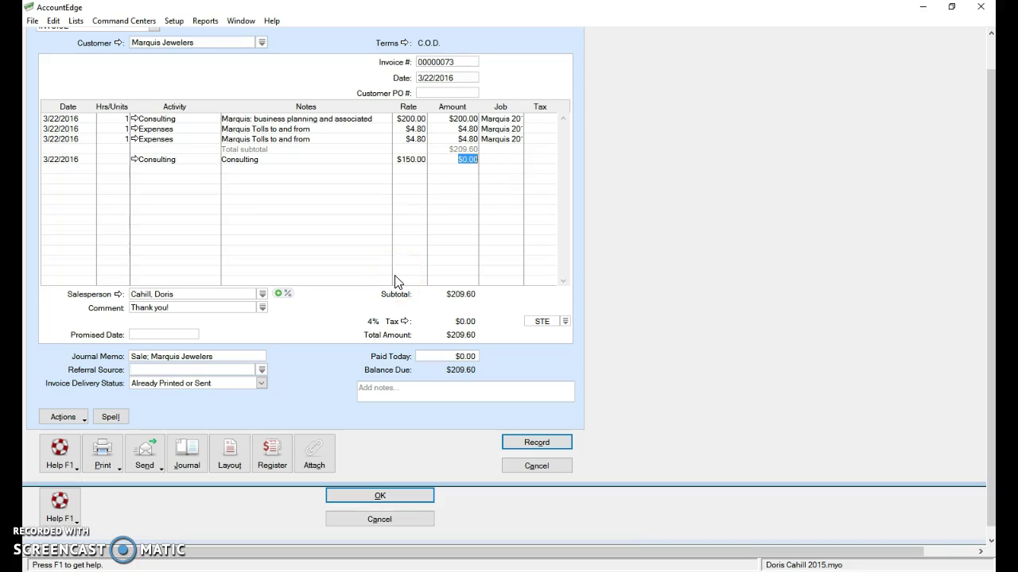
Bill 1 hour with the note 'additional services', bringing the total to $359.60
key(shift+Tab)
key(shift+Tab)
key(shift+Tab)
key(shift+Tab)
text(1)
key(Tab)
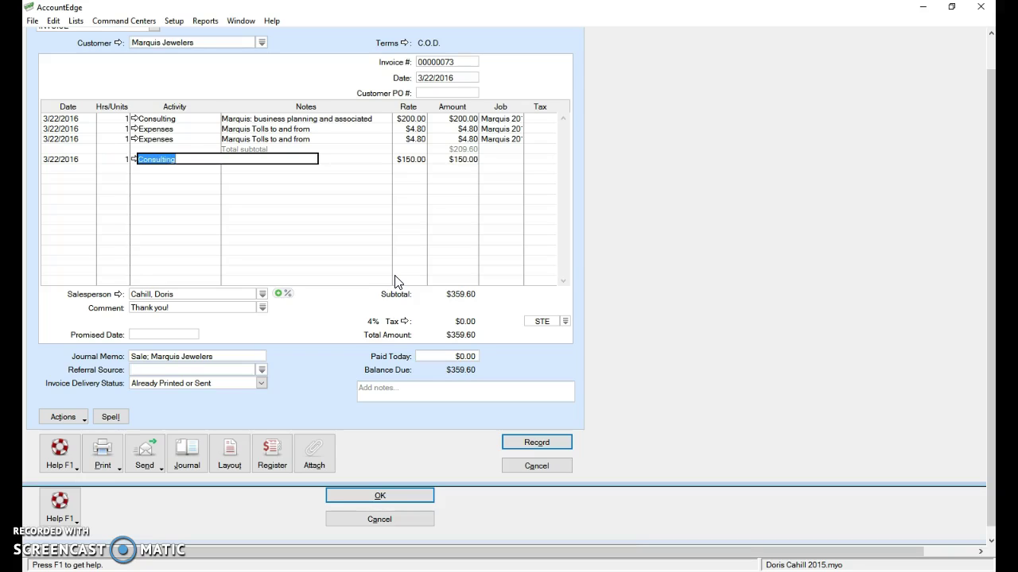
key(Tab)
text(add)
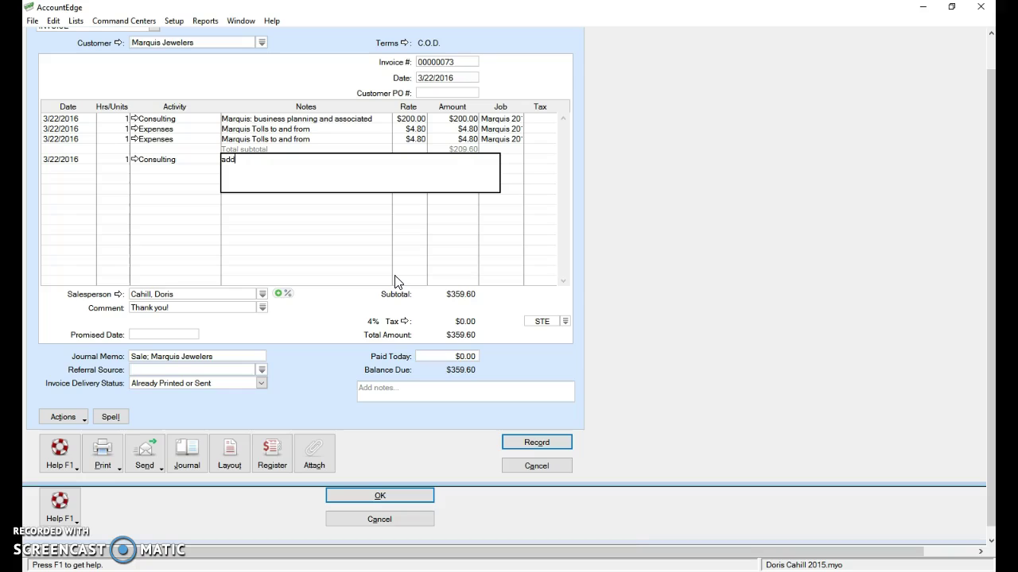
text(it)
text(ional services)
key(Tab)
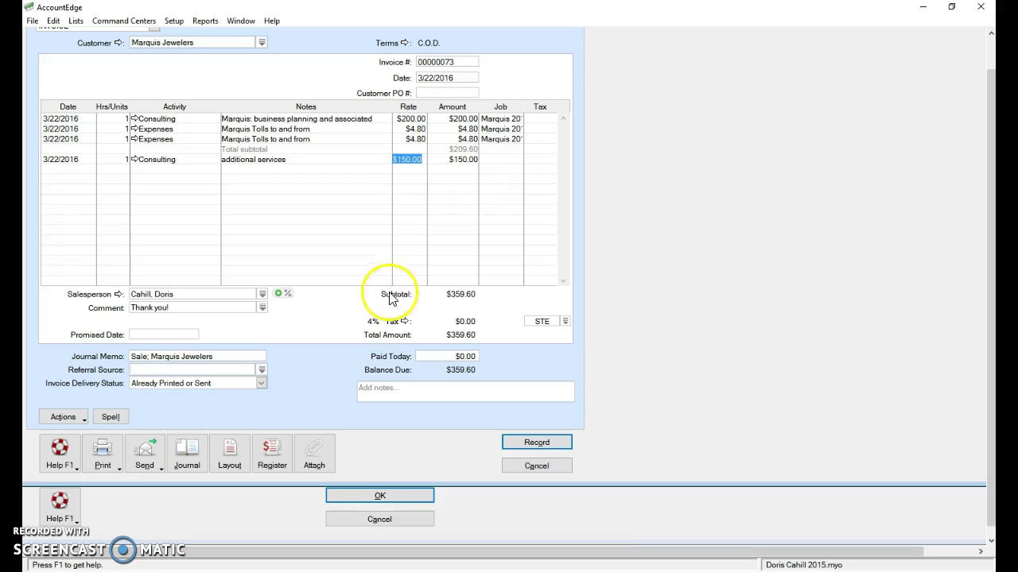
click(183, 169)
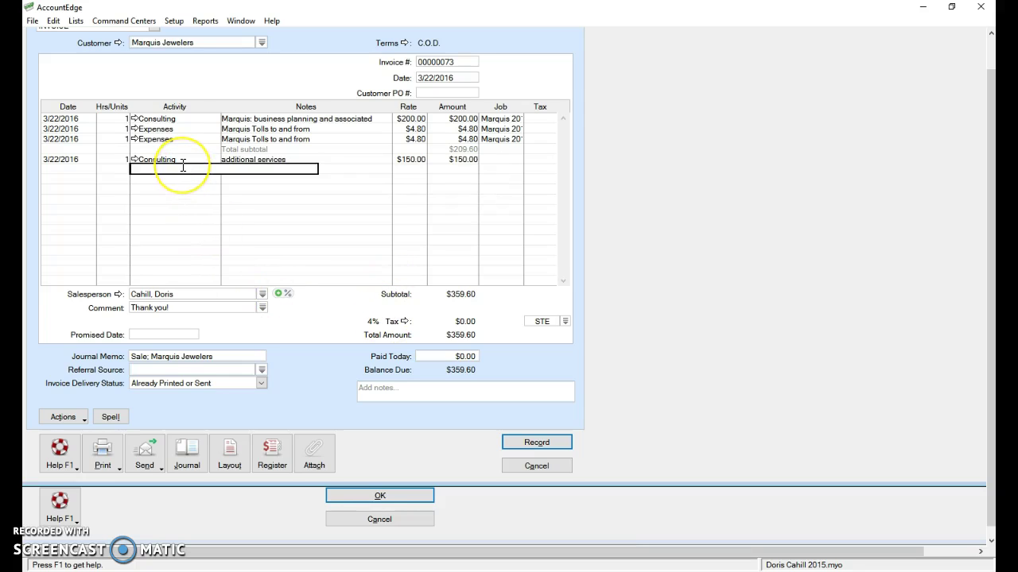
Insert a $150.00 subtotal line below the additional services line
click(51, 21)
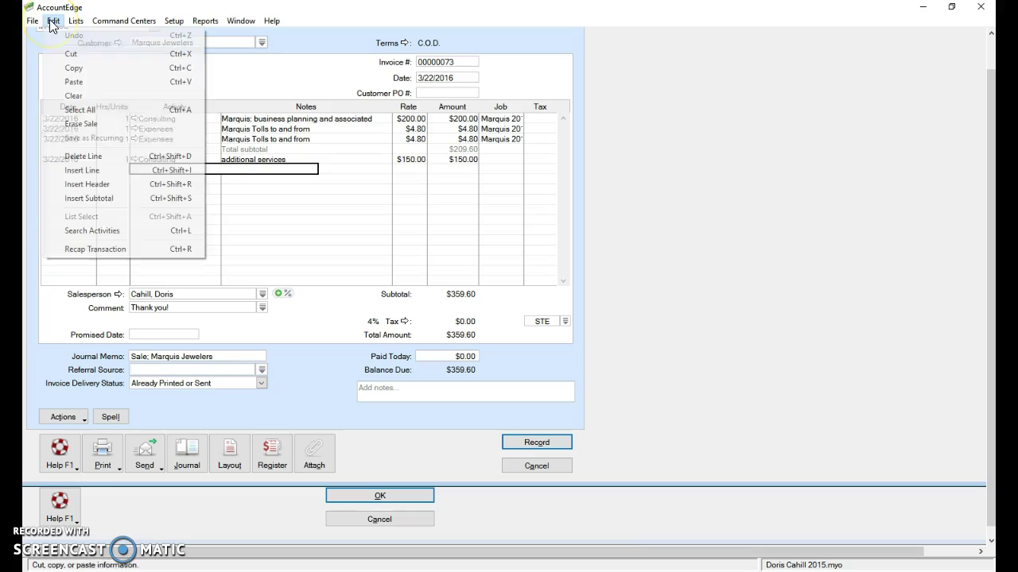
click(115, 198)
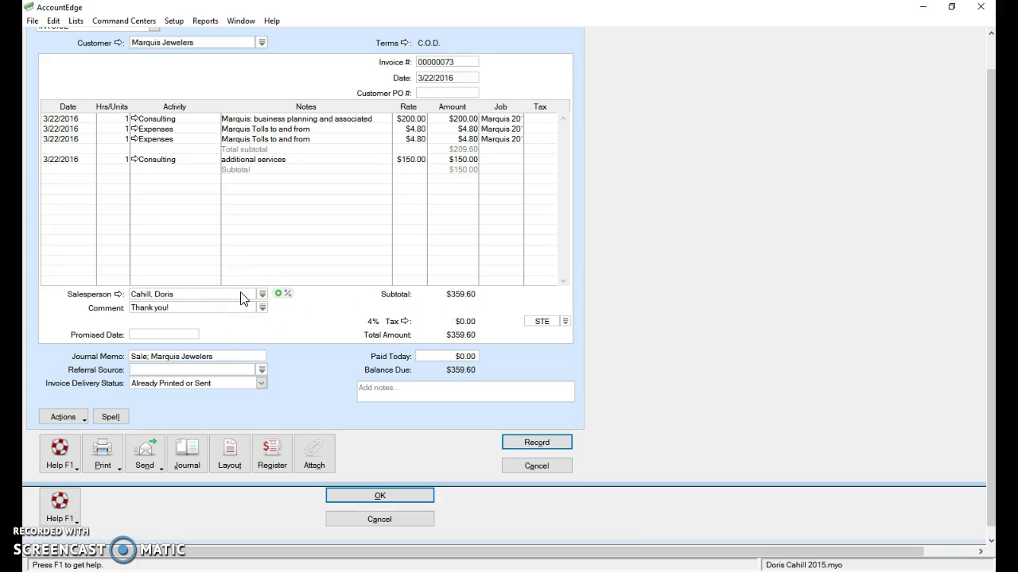
text(4)
Choose 'Thank you!' from the saved comments as the invoice comment
click(234, 309)
click(261, 308)
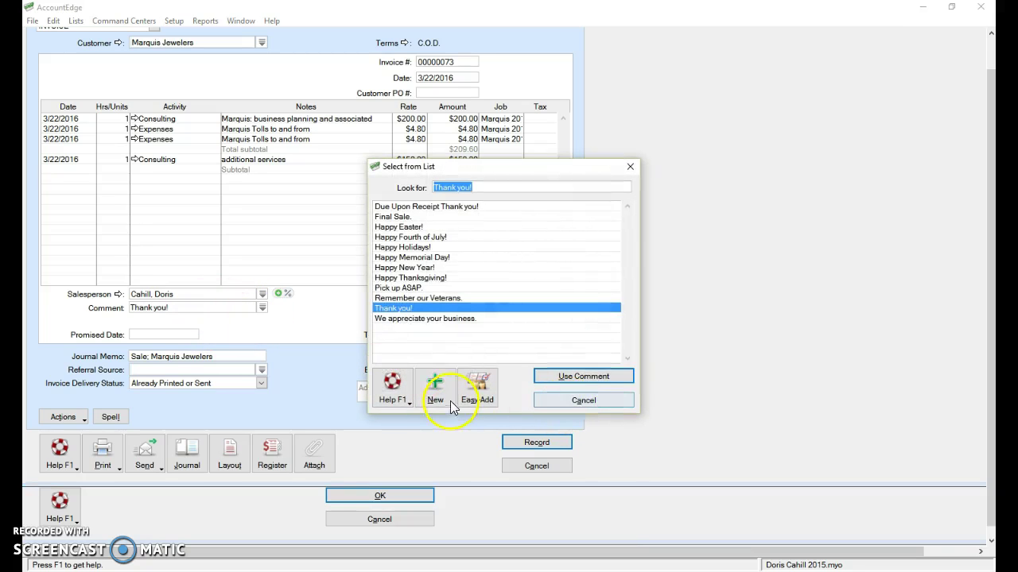
click(578, 401)
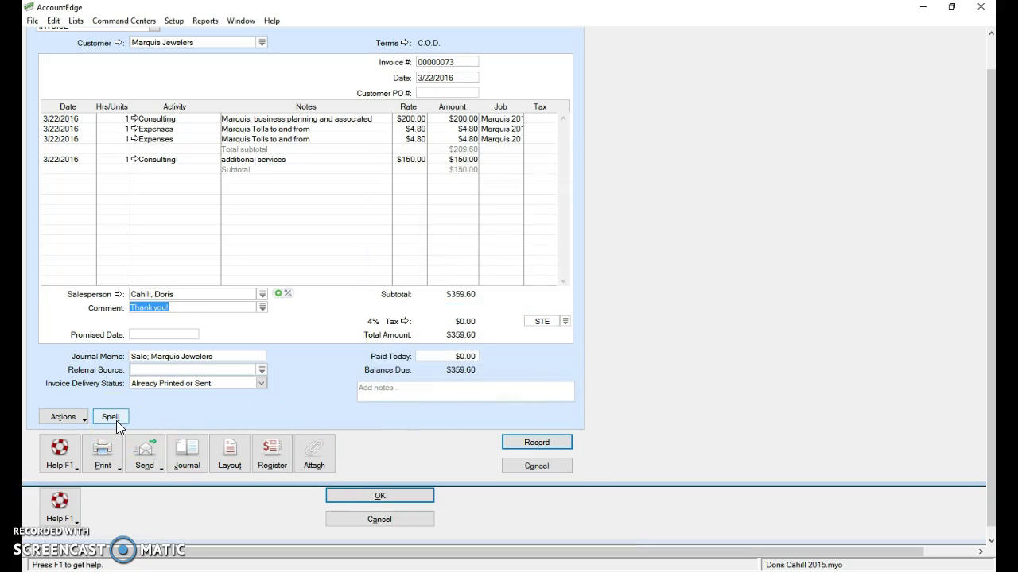
Use Actions > Add Reimbursable Expense/Mileage to list Marquis Jewelers' $18.00 Subaru Impreza mileage
click(88, 421)
click(83, 422)
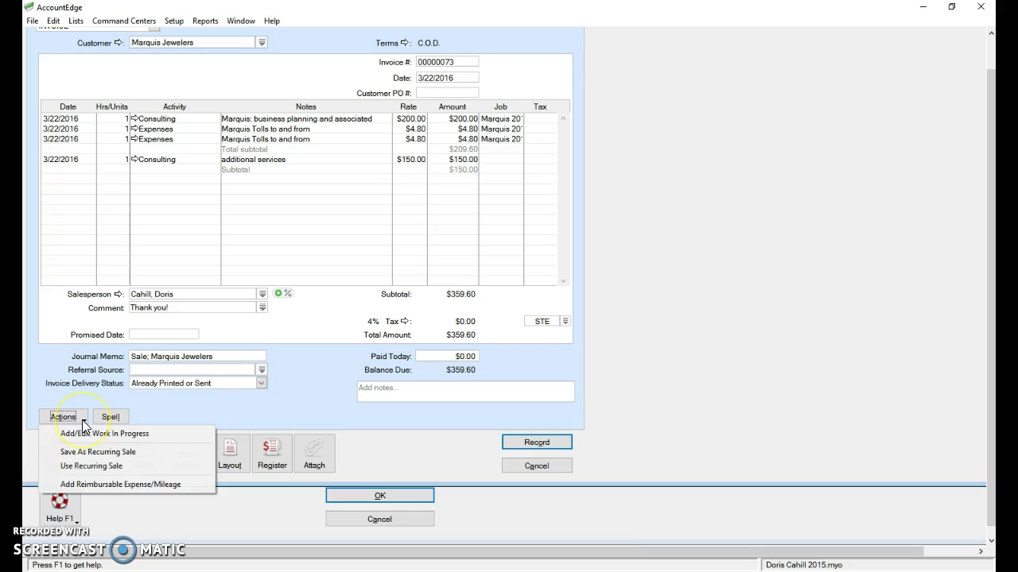
click(90, 460)
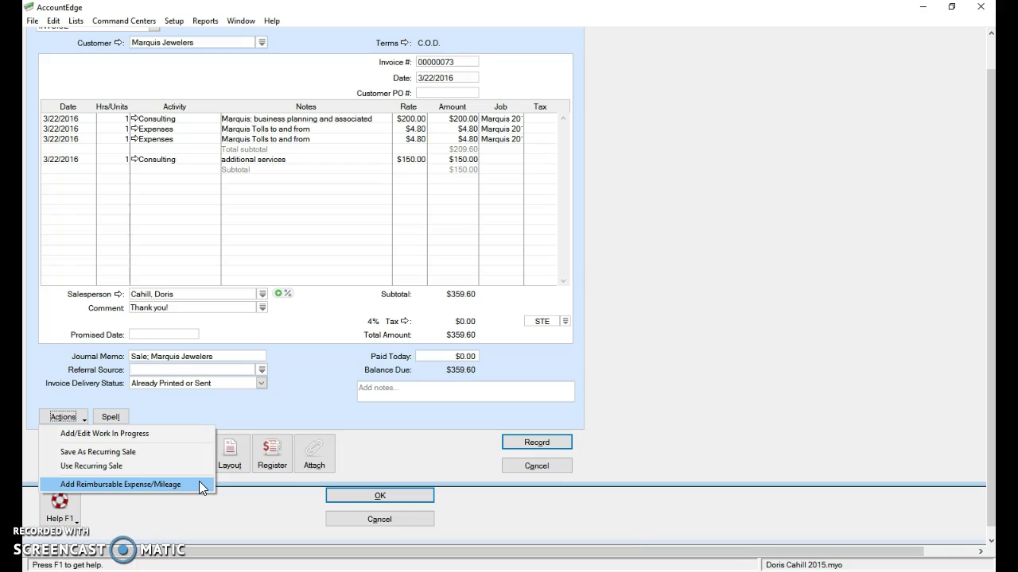
click(264, 422)
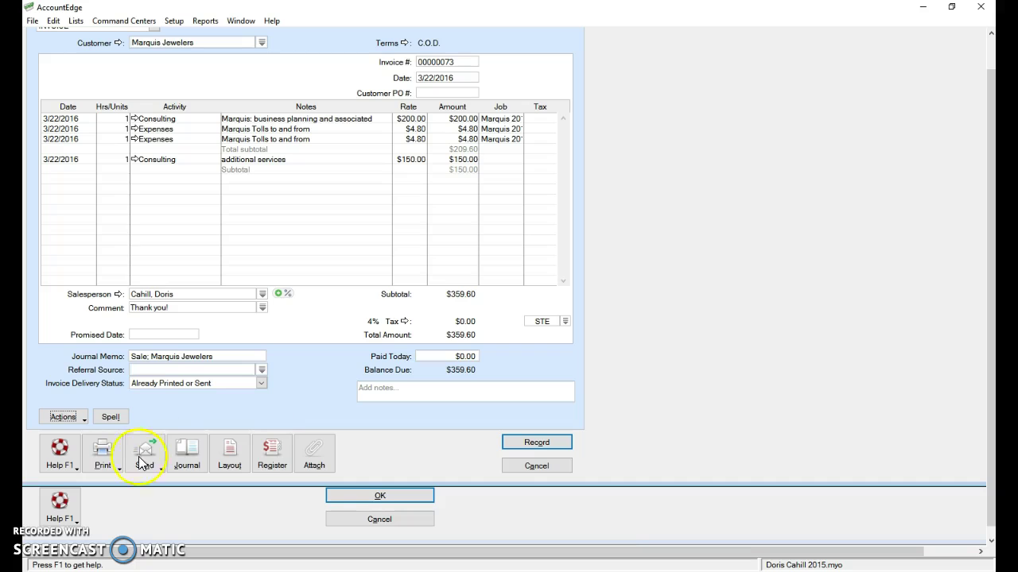
click(79, 417)
click(103, 486)
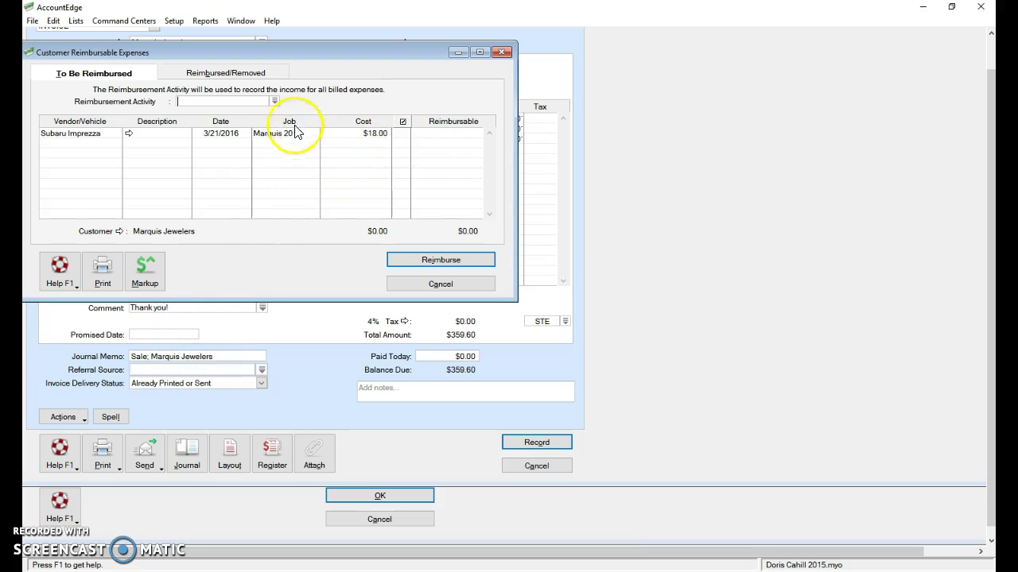
Reimburse the ticked $18.00 Subaru Impreza mileage under the Expenses activity, raising the total to $377.60
click(274, 101)
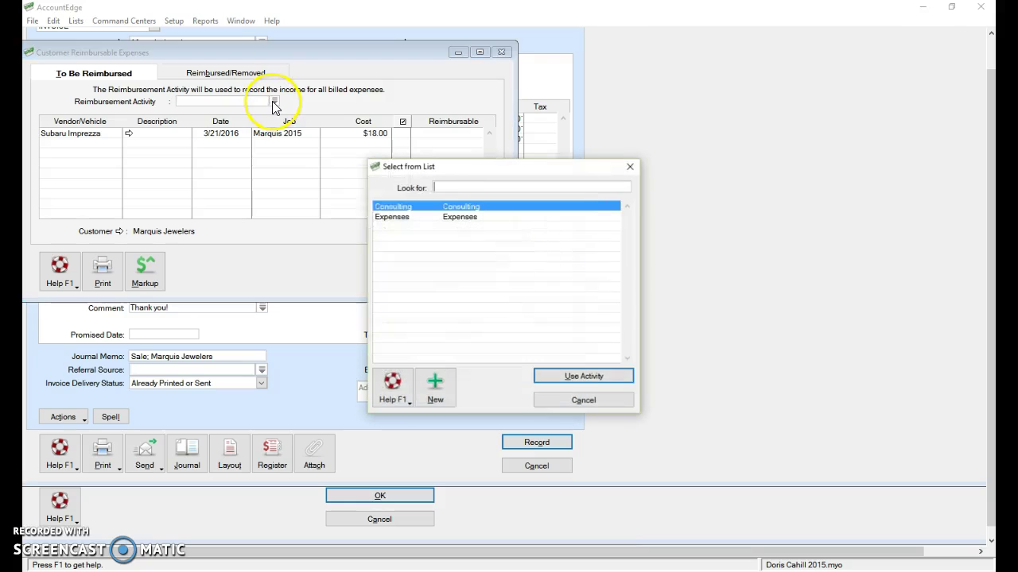
double_click(407, 218)
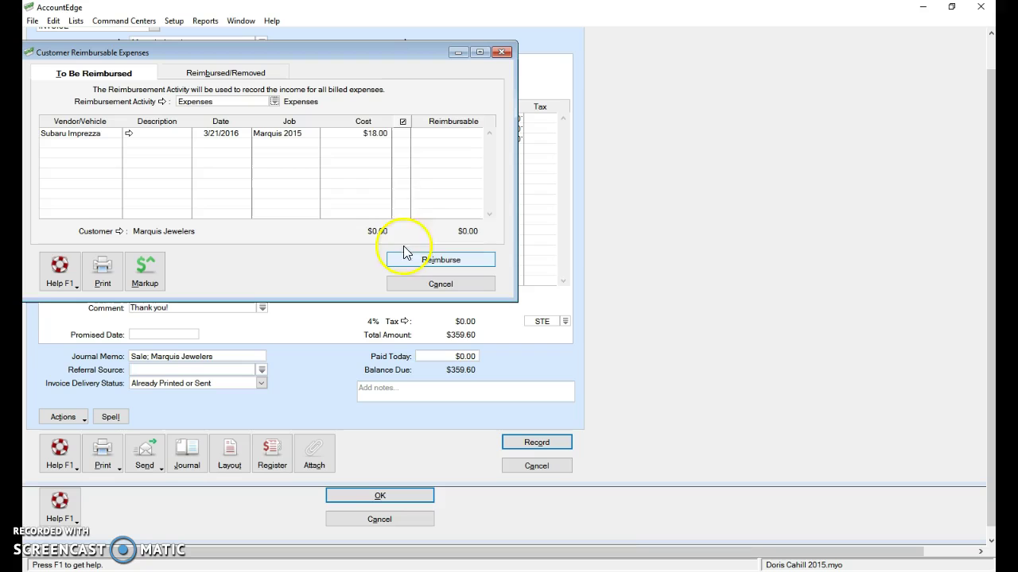
click(403, 134)
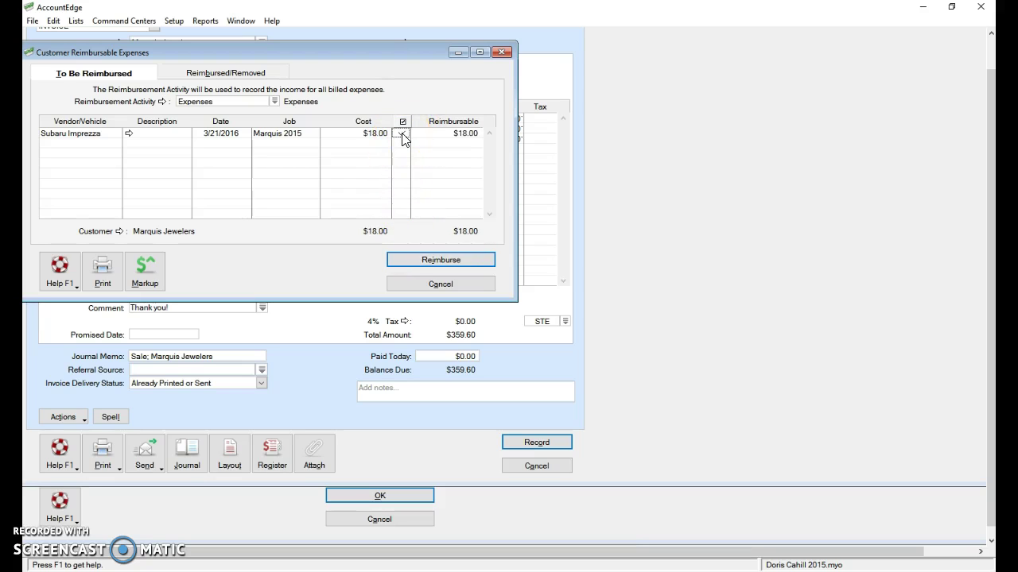
click(427, 262)
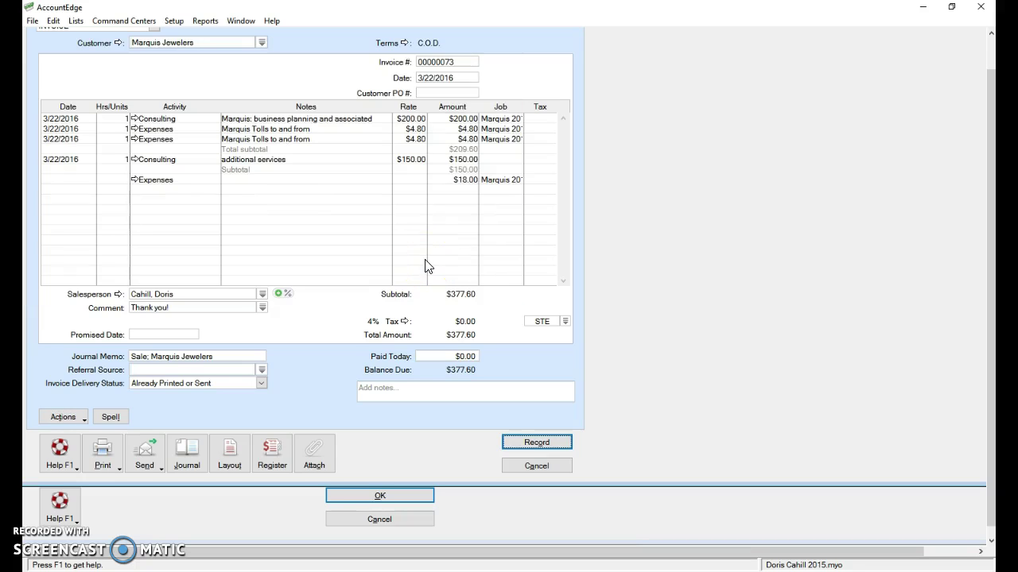
click(76, 20)
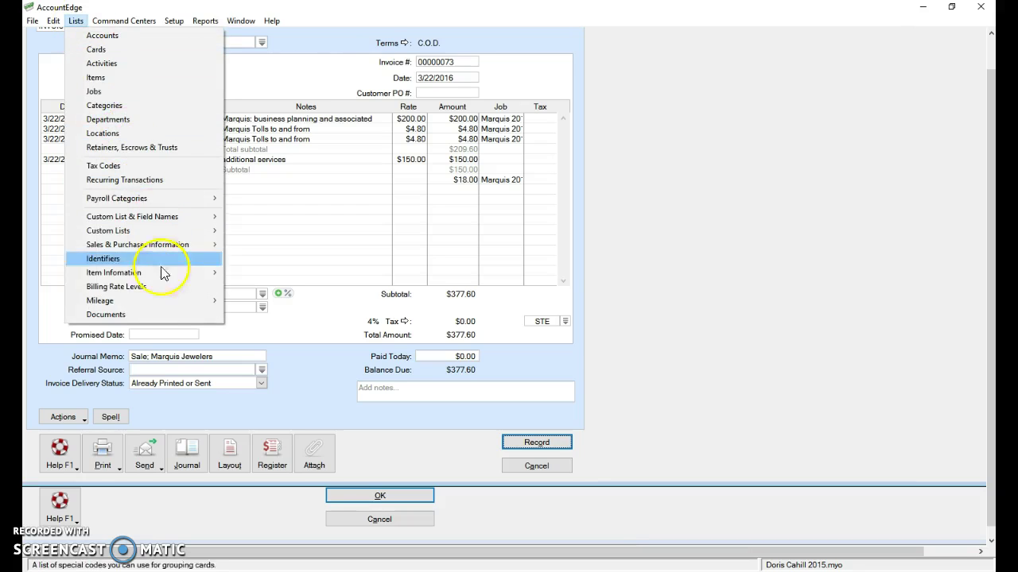
mouse_move(143, 301)
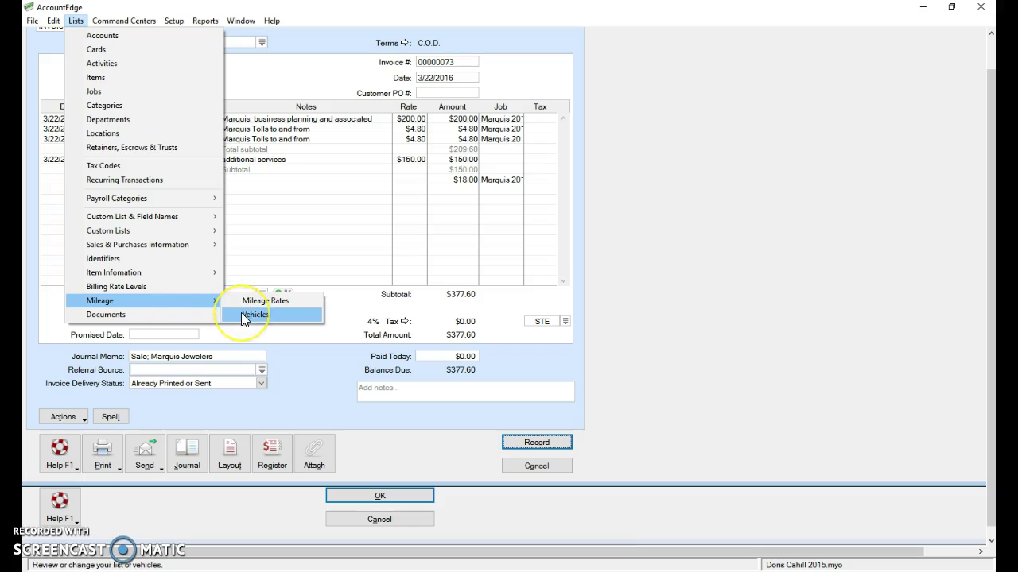
click(241, 316)
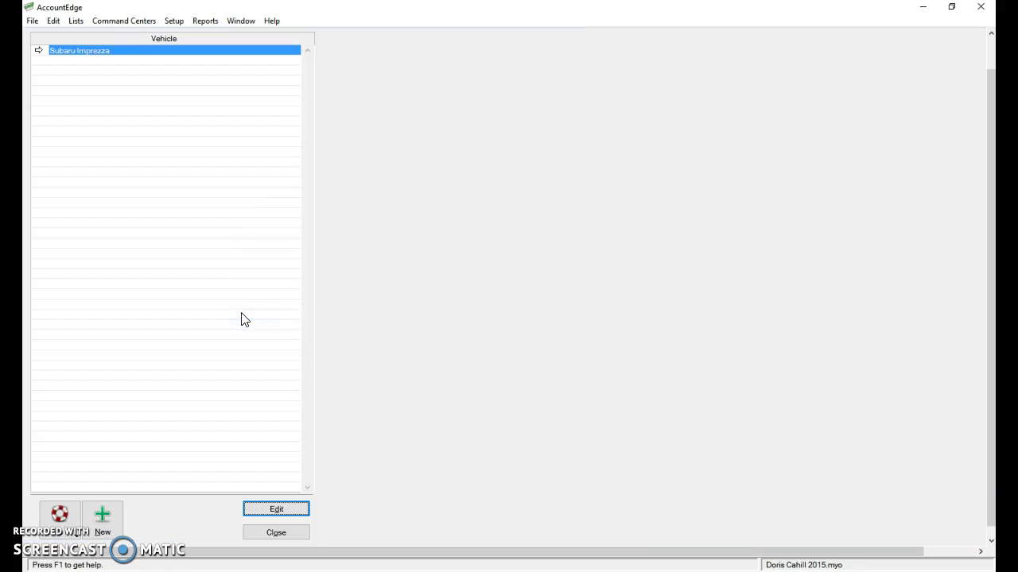
click(263, 453)
click(250, 532)
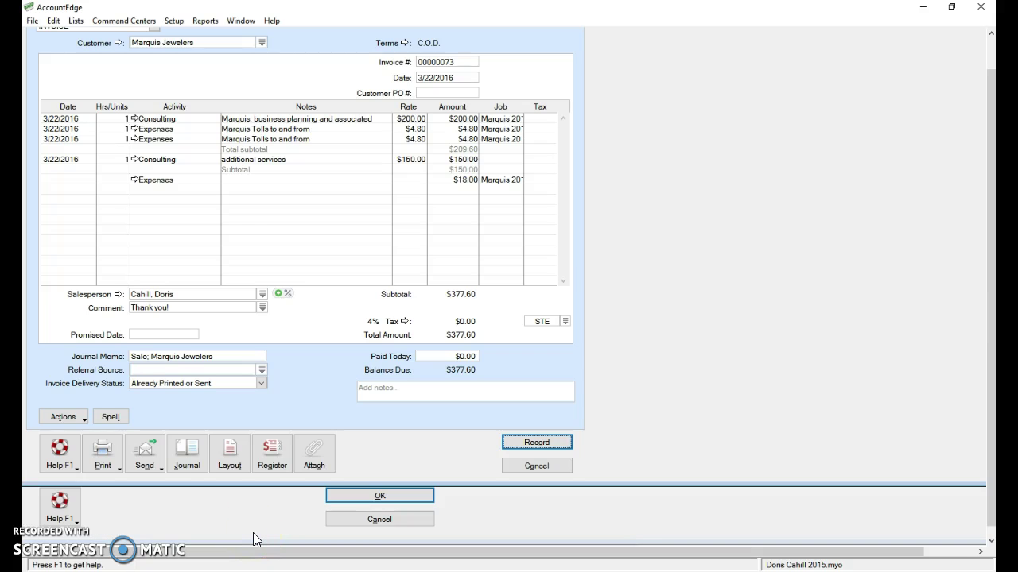
click(436, 509)
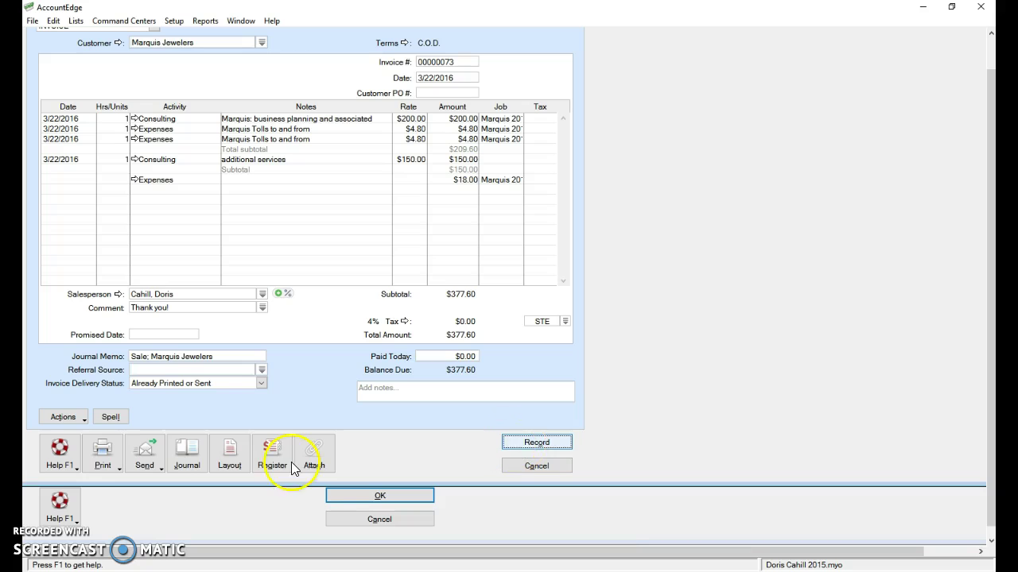
Record the sale and preview it in the Orange TB Sale form
click(110, 463)
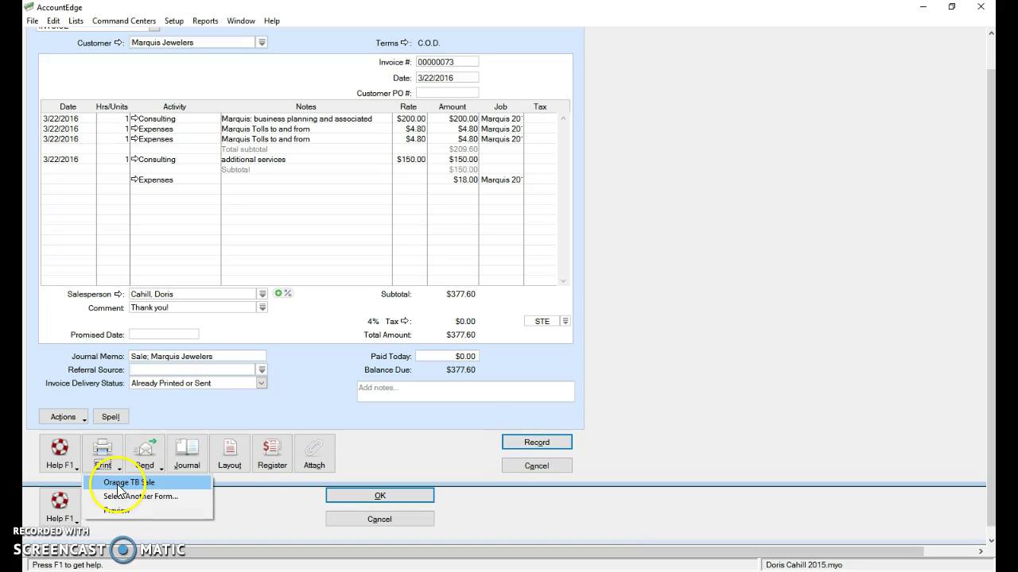
click(117, 510)
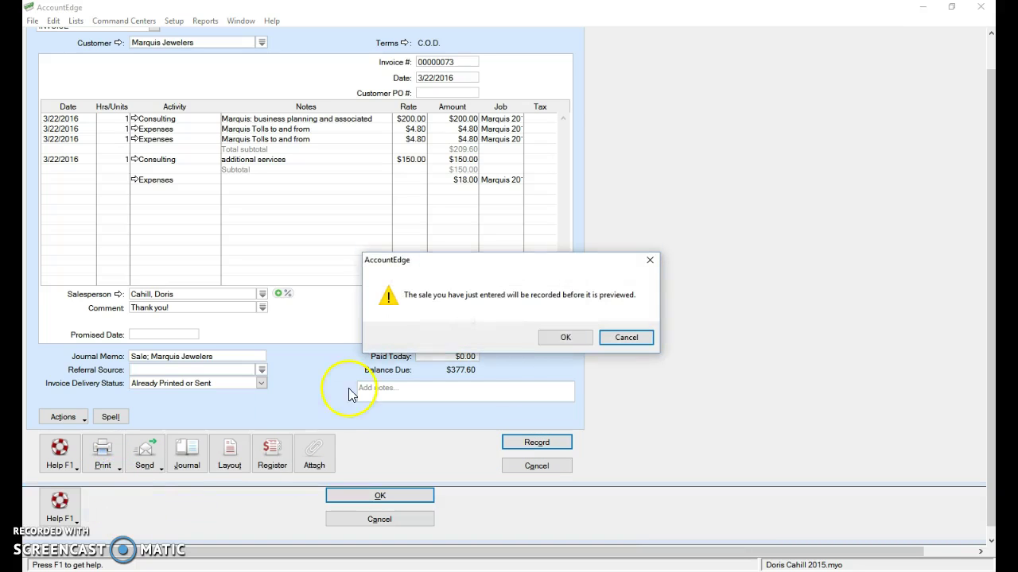
click(556, 338)
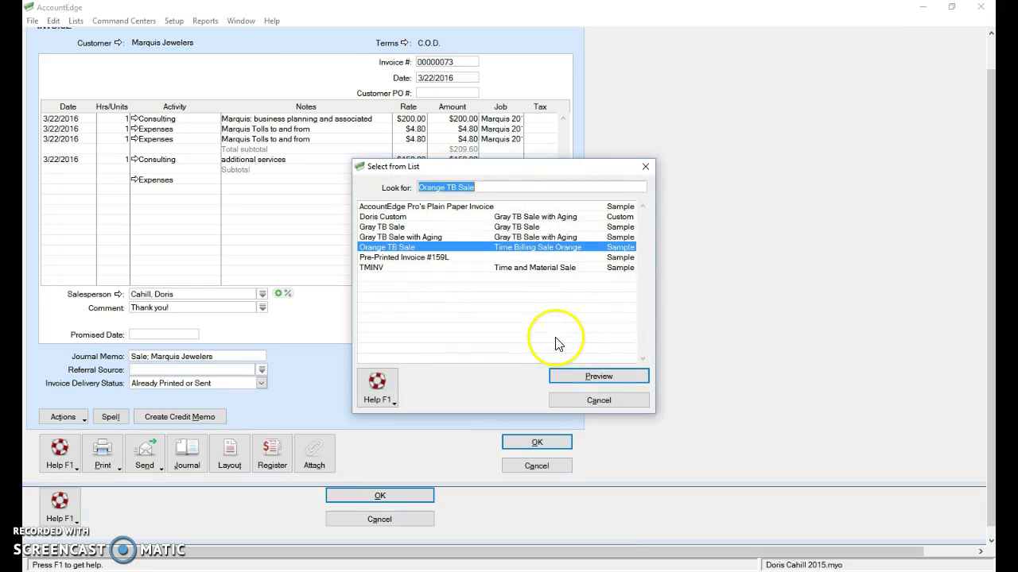
click(576, 378)
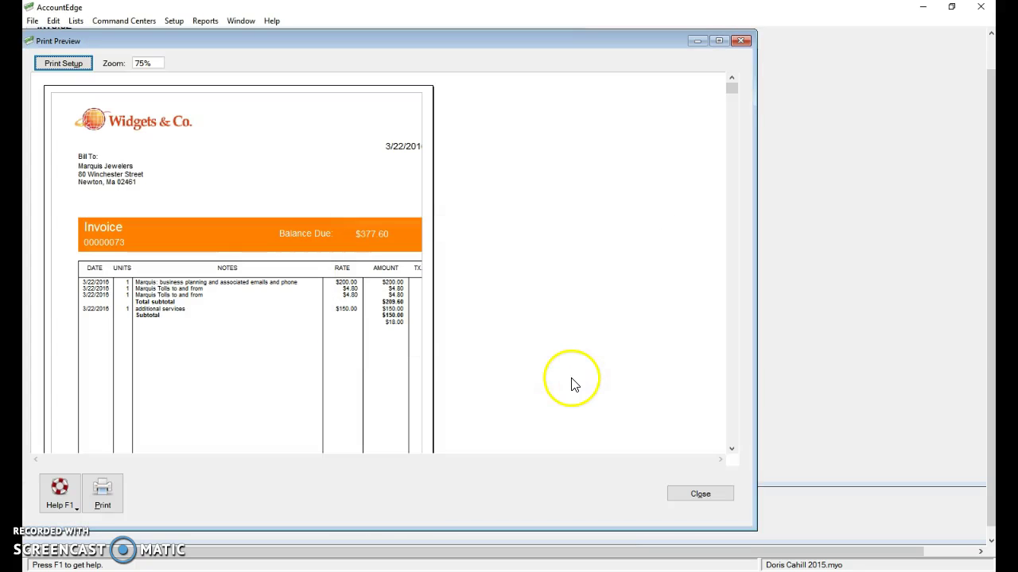
Review the $377.60 invoice preview, then close it
click(731, 448)
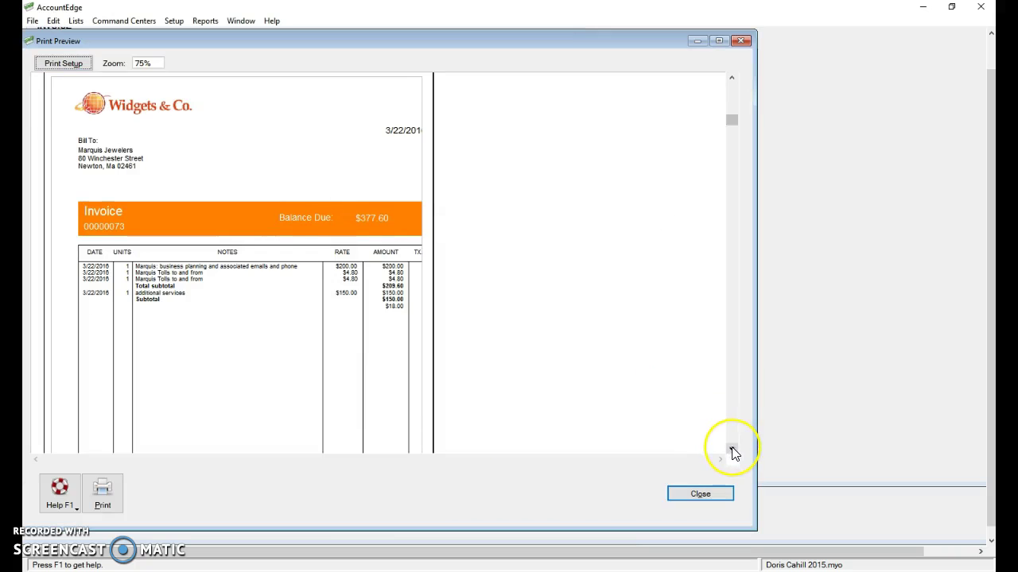
click(731, 449)
click(731, 449)
click(732, 448)
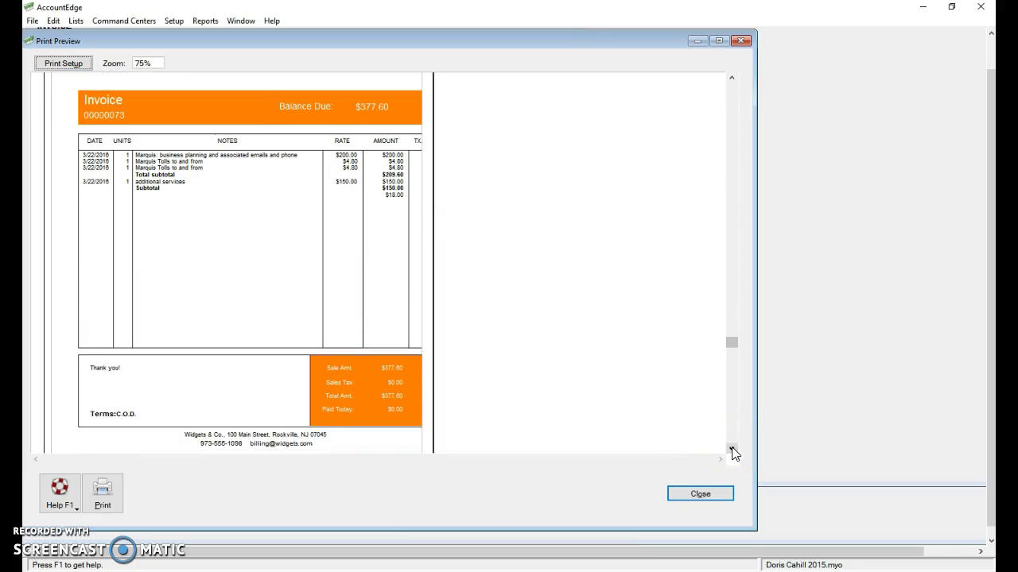
click(732, 448)
click(732, 448)
click(728, 440)
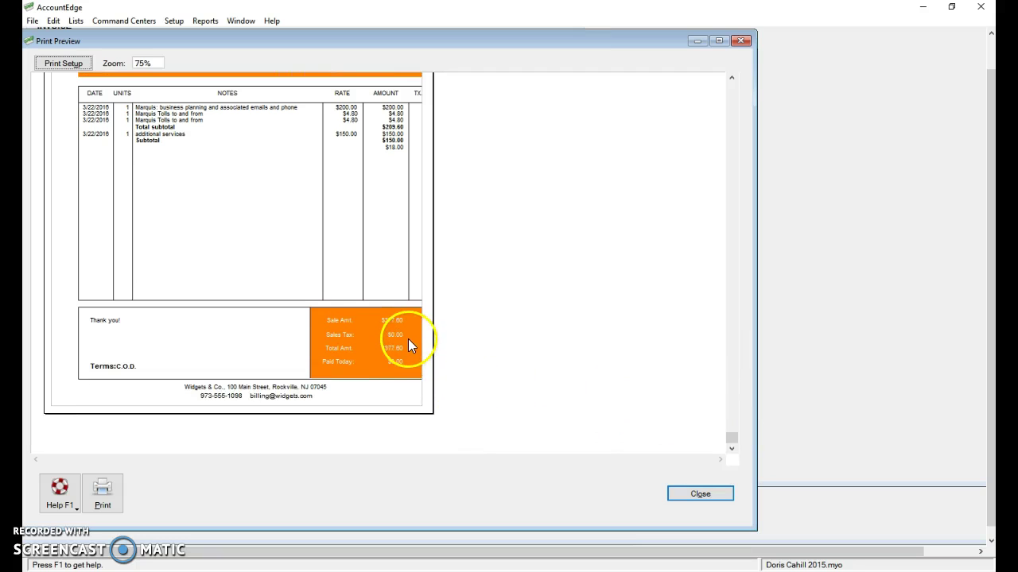
click(400, 101)
click(674, 494)
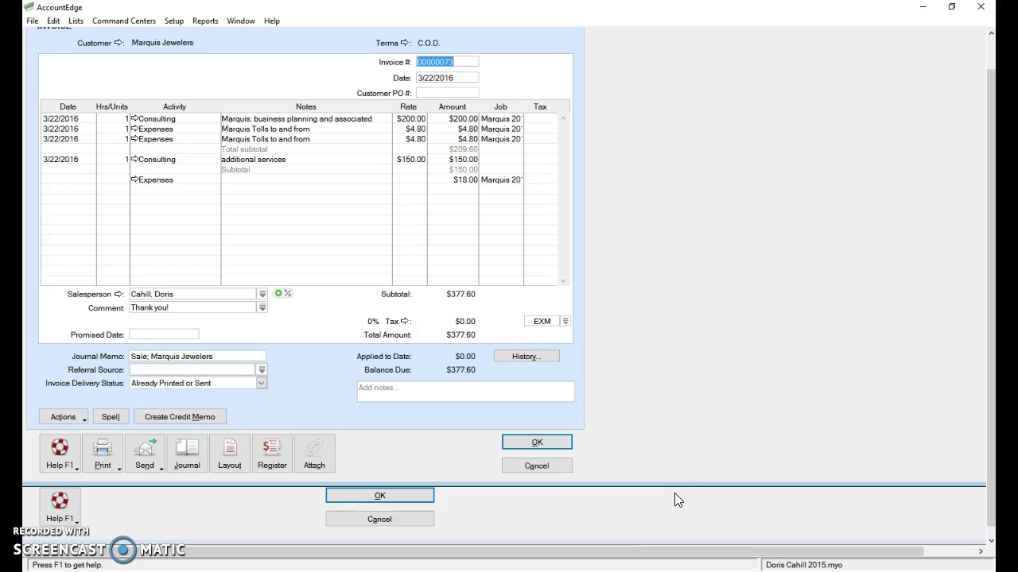
click(444, 440)
click(106, 447)
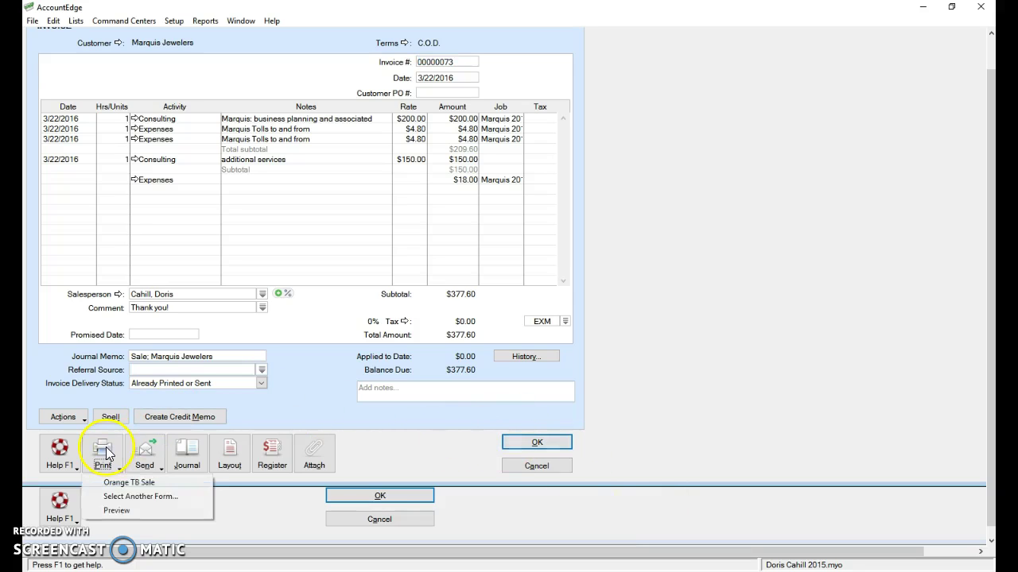
click(123, 500)
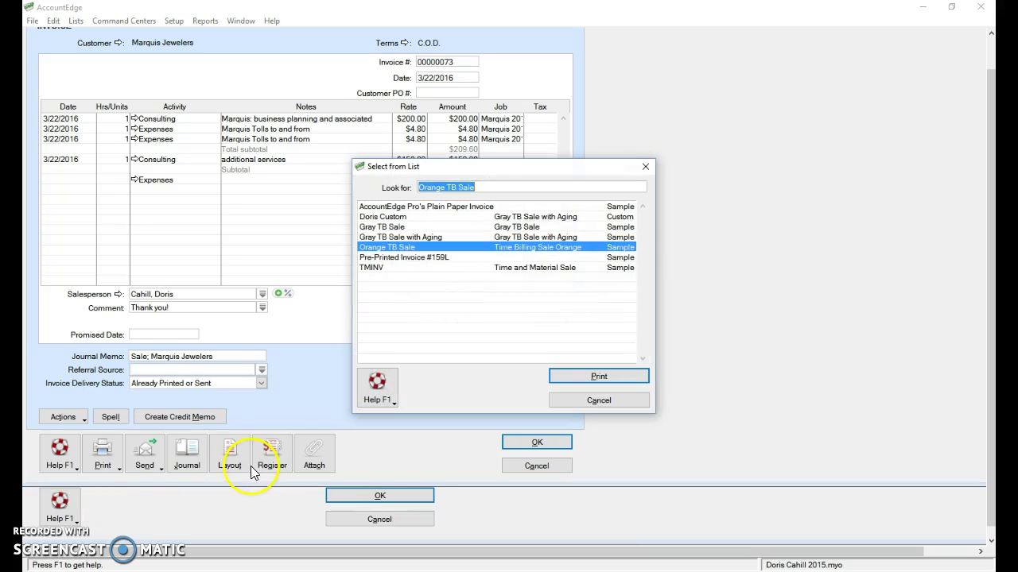
click(427, 237)
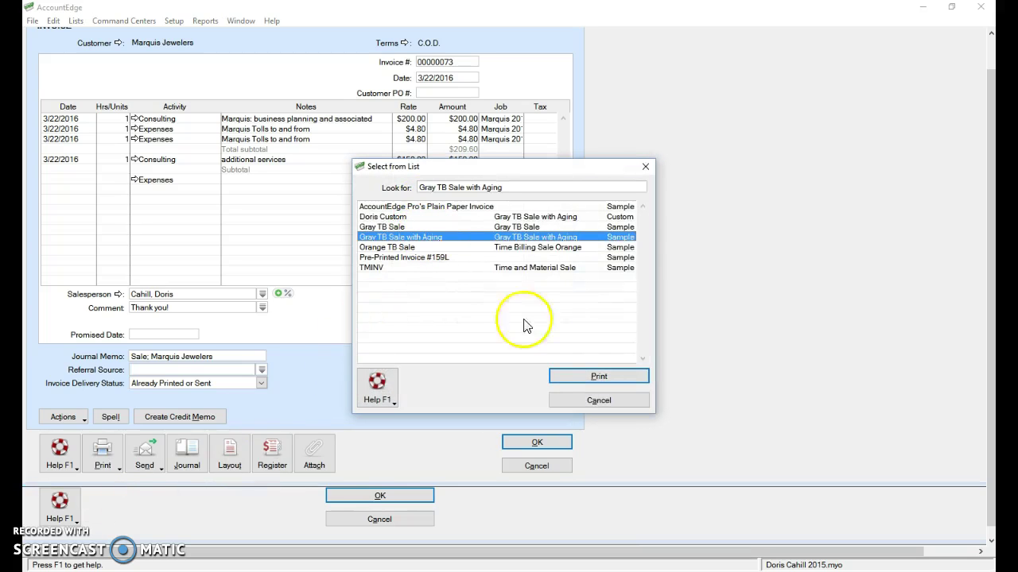
click(572, 398)
click(108, 467)
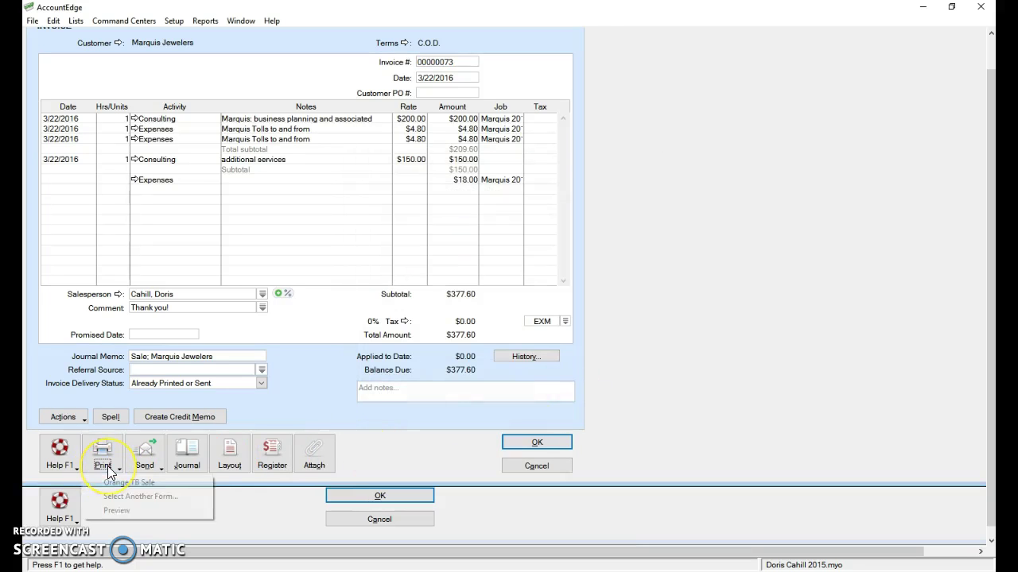
click(425, 446)
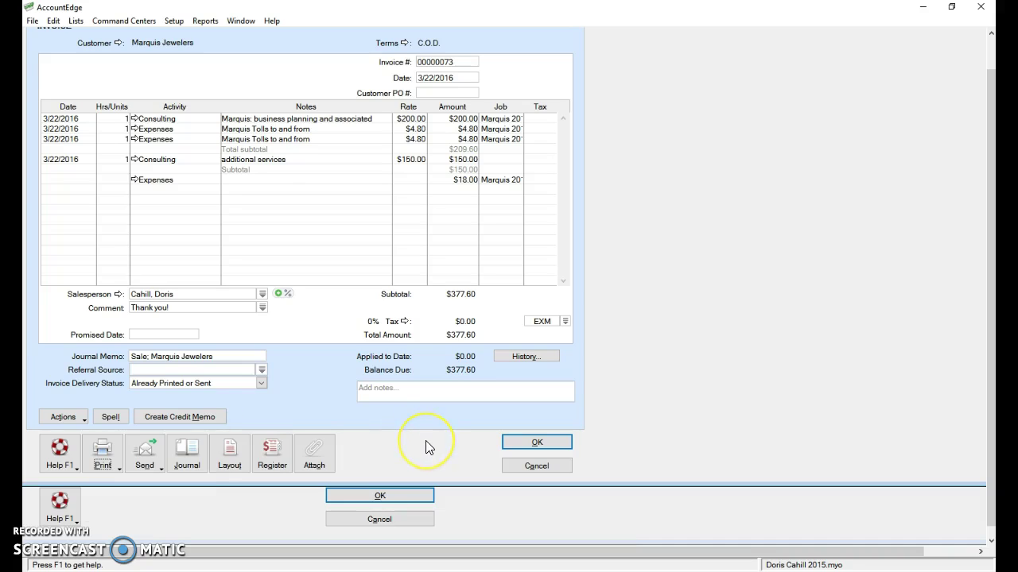